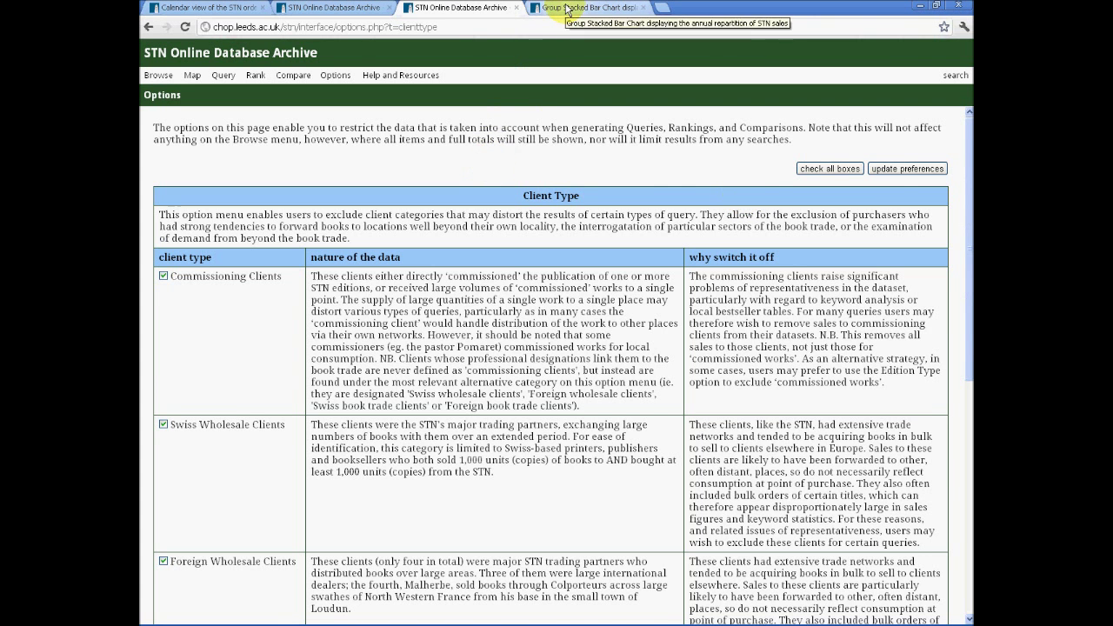
- Show the stacked bar chart of annual STN sales by zone and read the 1781 and 1782 bar values
{"action": "left_click", "coordinate": [567, 9]}
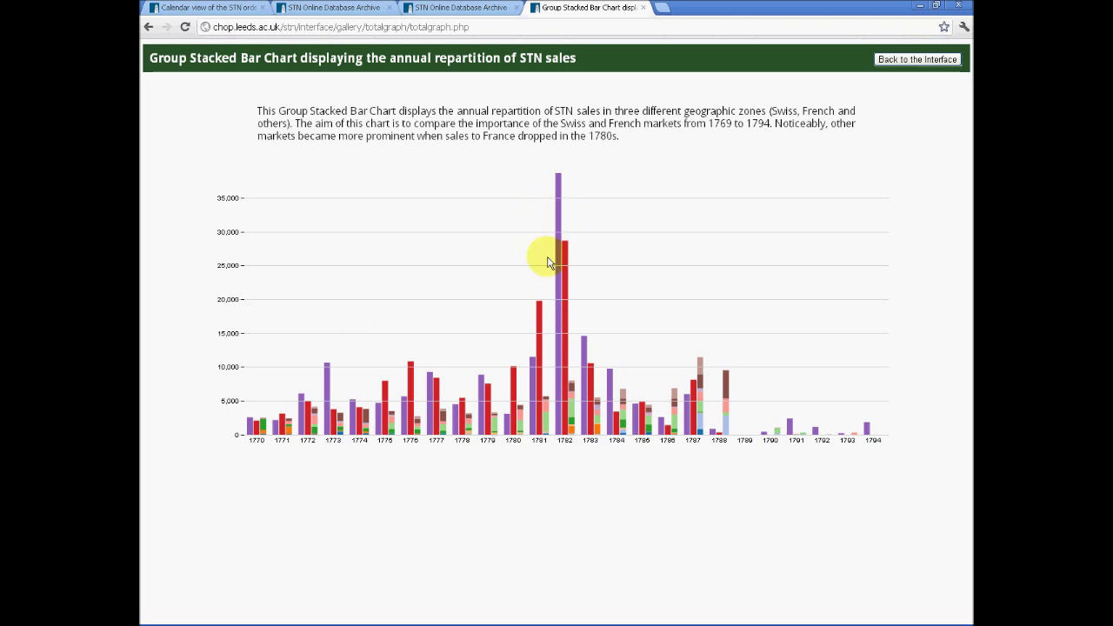
{"action": "mouse_move", "coordinate": [537, 317]}
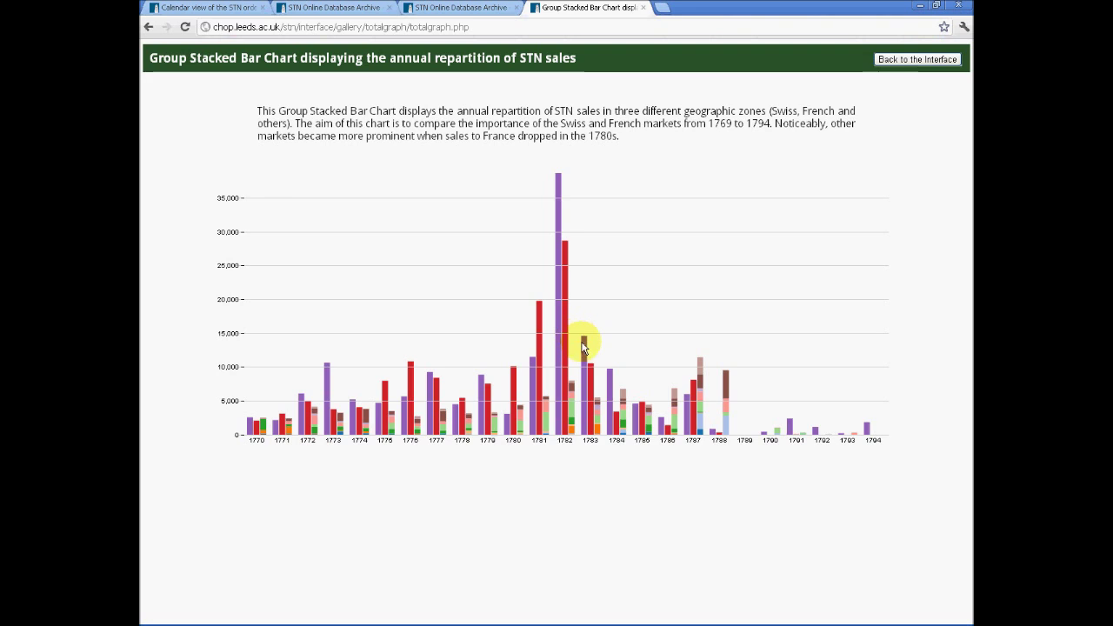
{"action": "mouse_move", "coordinate": [582, 344]}
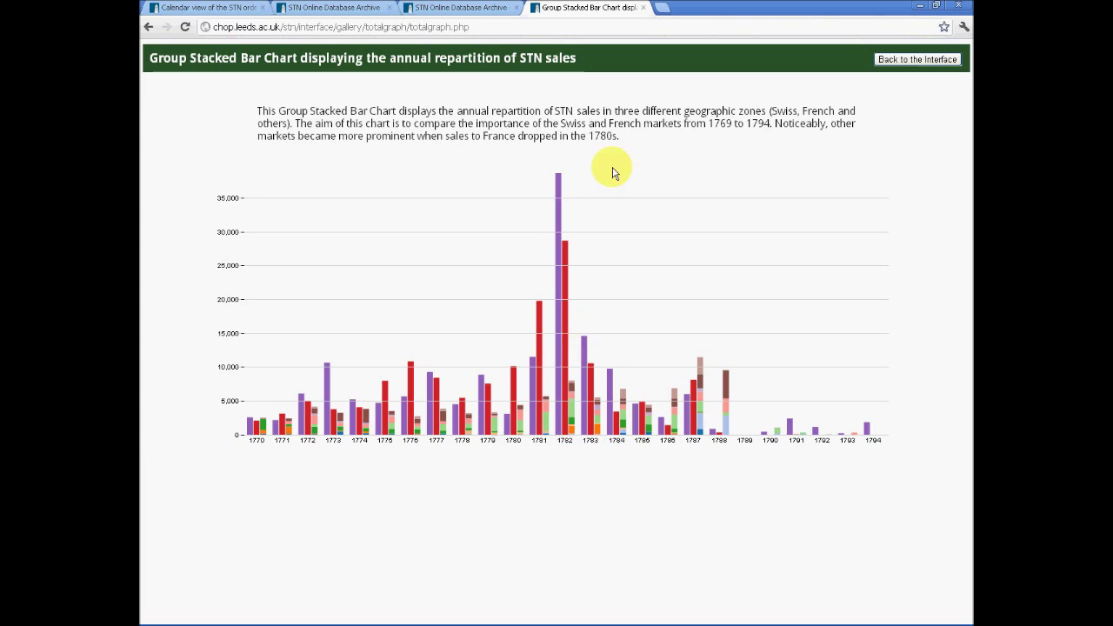
- Load the STN archive home page in a new tab and expand the Compare menu
{"action": "left_click", "coordinate": [661, 7]}
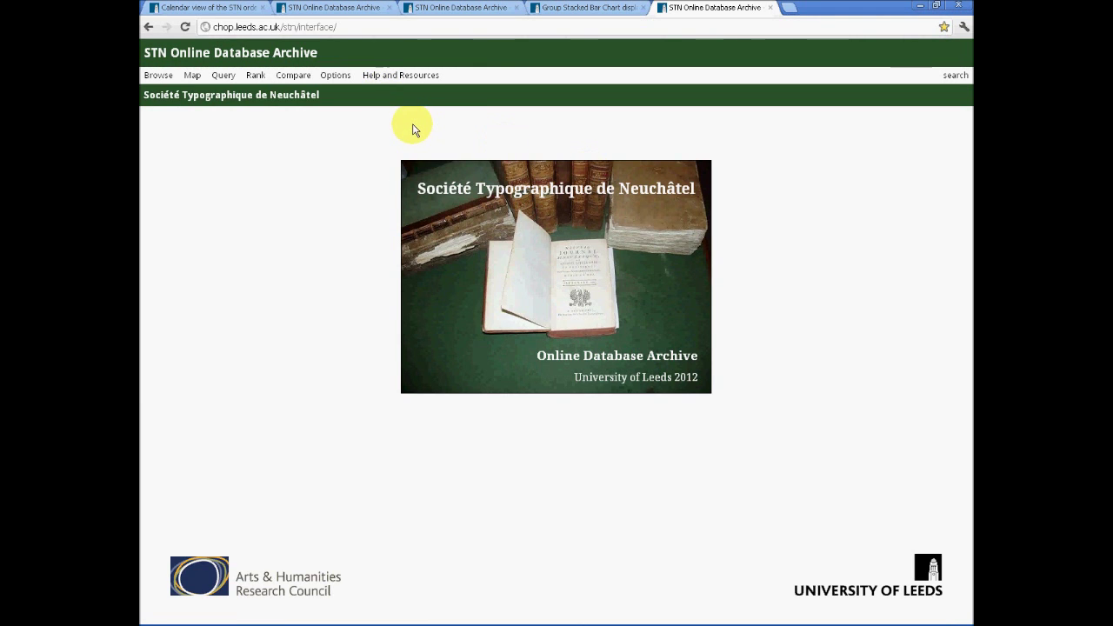
{"action": "left_click", "coordinate": [293, 75]}
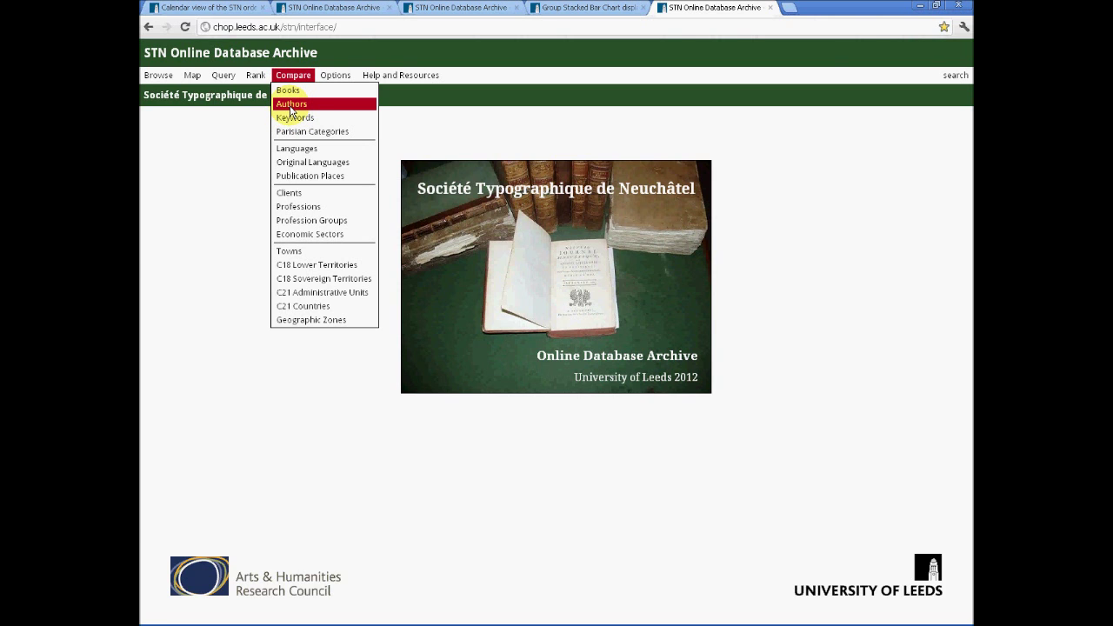
- On Compare Authors, set Item 1 to Voltaire and run the comparison to graph his sales
{"action": "left_click", "coordinate": [291, 105]}
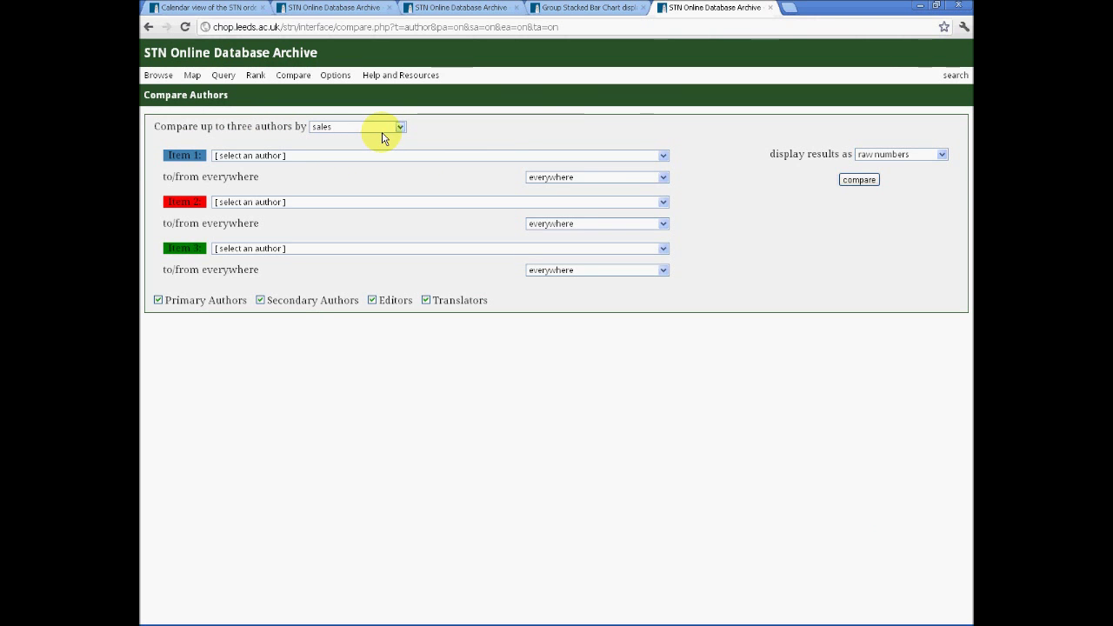
{"action": "left_click", "coordinate": [663, 157]}
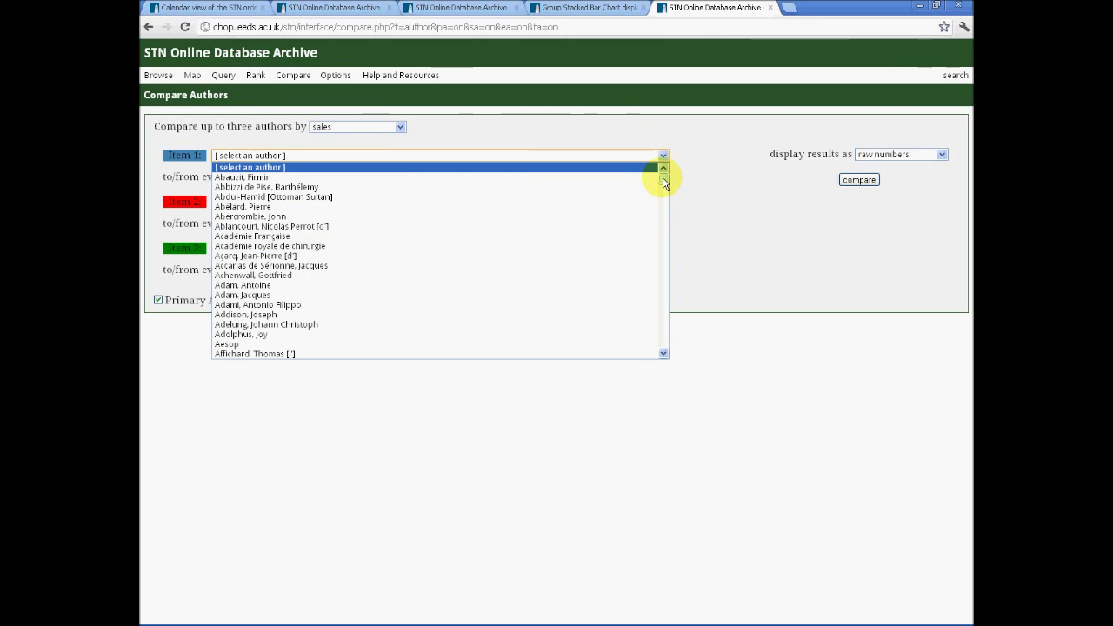
{"action": "key", "text": "End"}
{"action": "key", "text": "Down"}
{"action": "key", "text": "Down"}
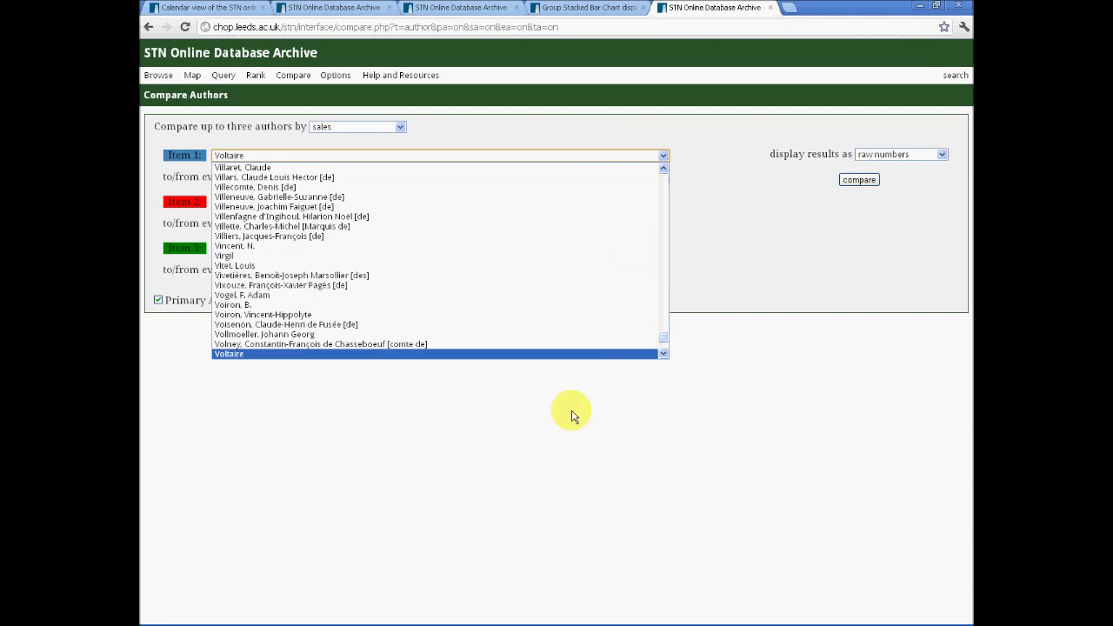
{"action": "left_click", "coordinate": [533, 355]}
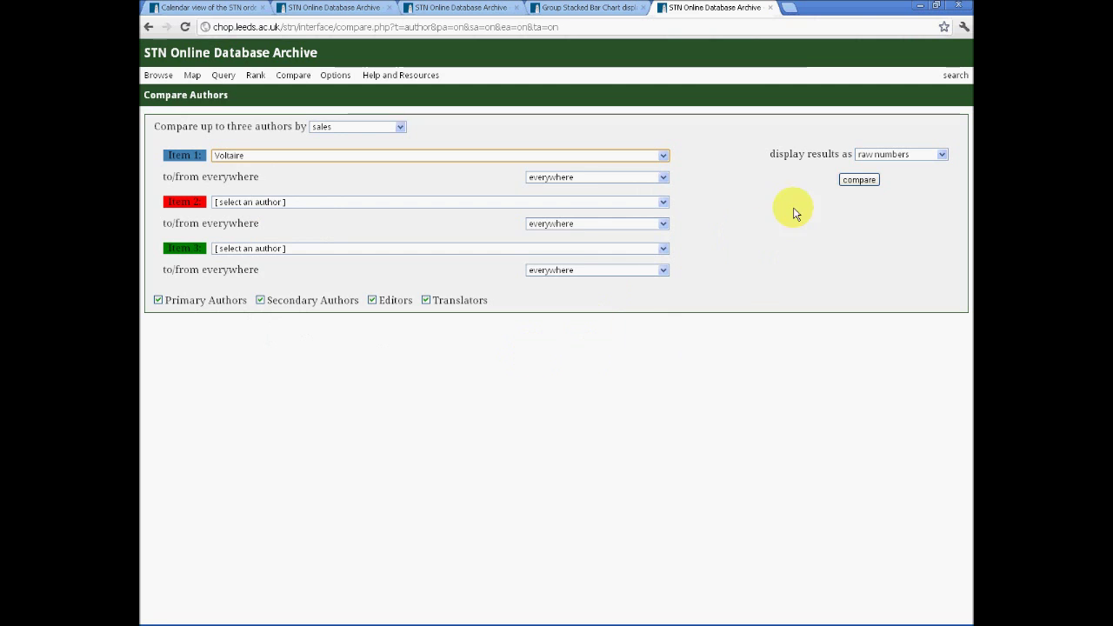
{"action": "left_click", "coordinate": [859, 180]}
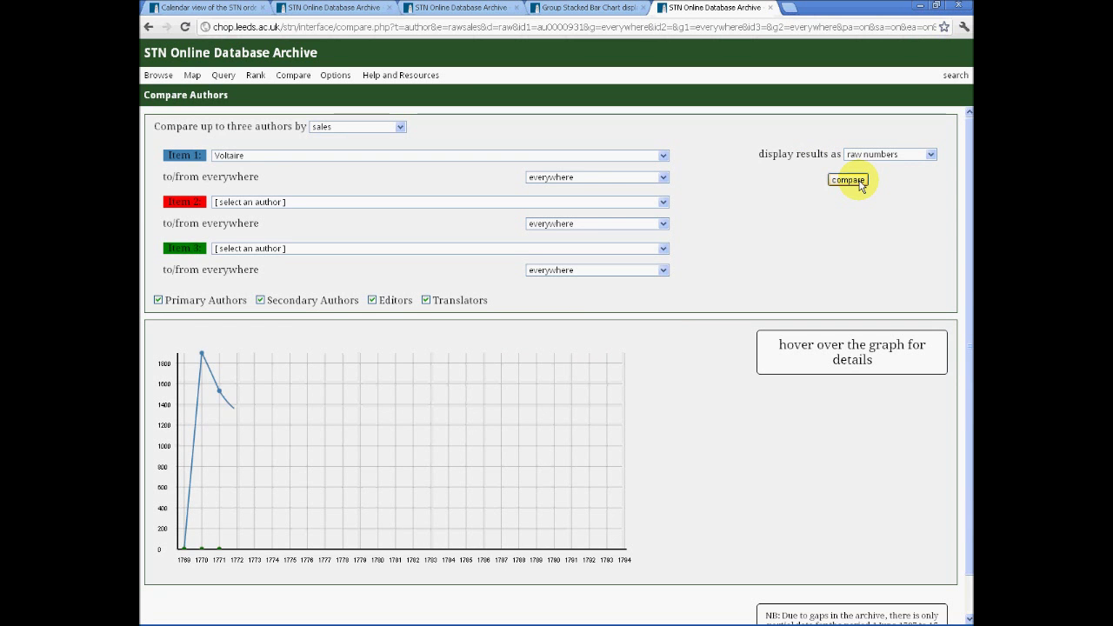
- Redraw Voltaire's 1769–1794 sales curve and check the 1780 data point
{"action": "left_click", "coordinate": [848, 180]}
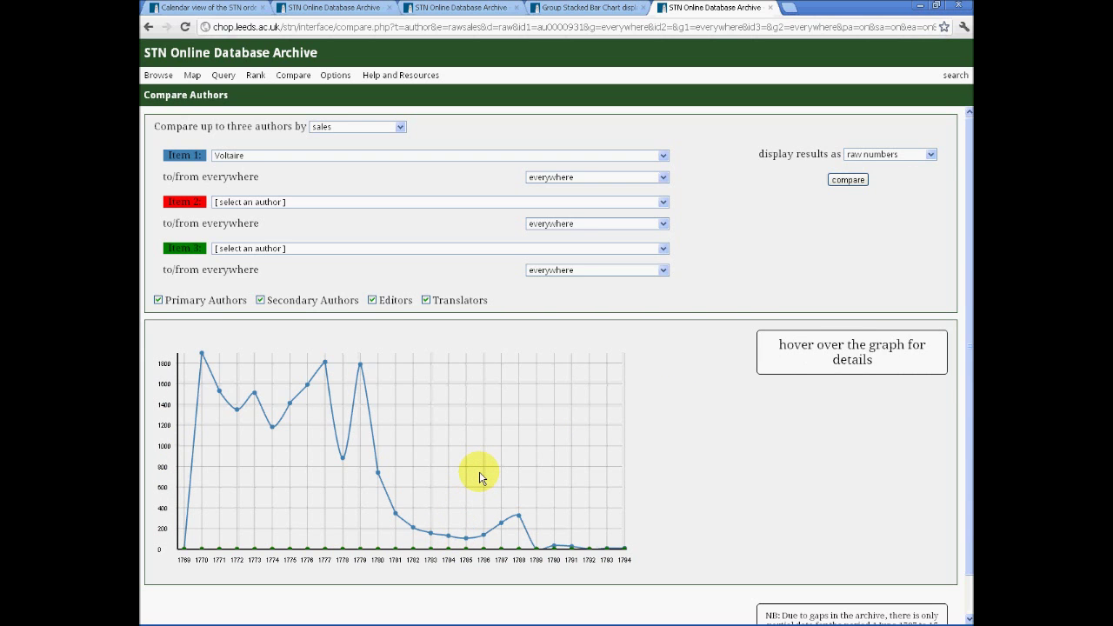
{"action": "mouse_move", "coordinate": [376, 474]}
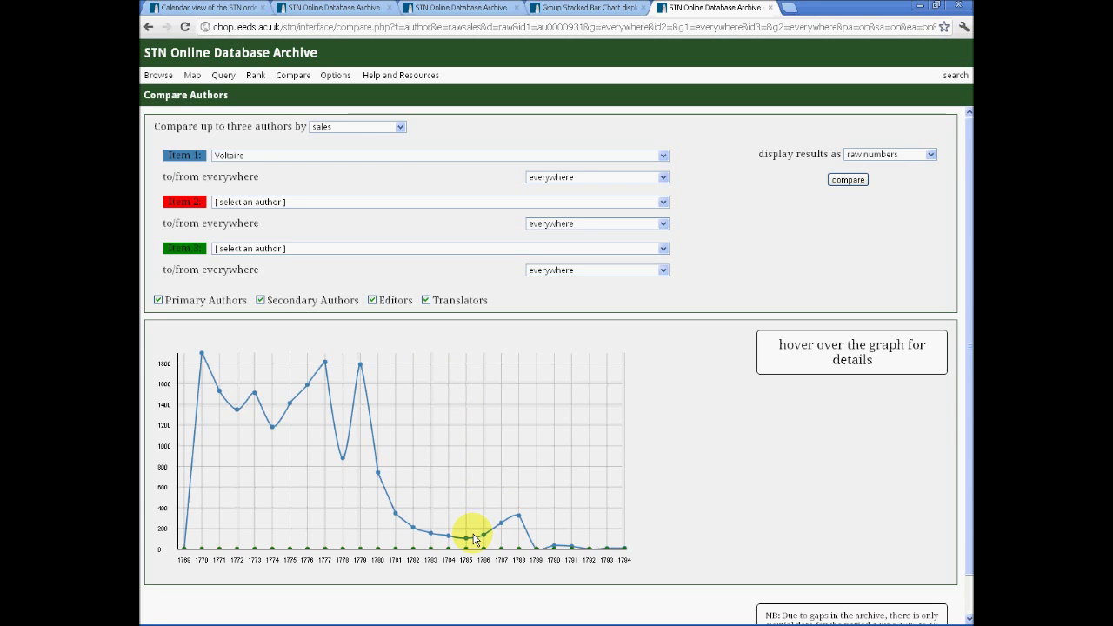
{"action": "left_click", "coordinate": [931, 155]}
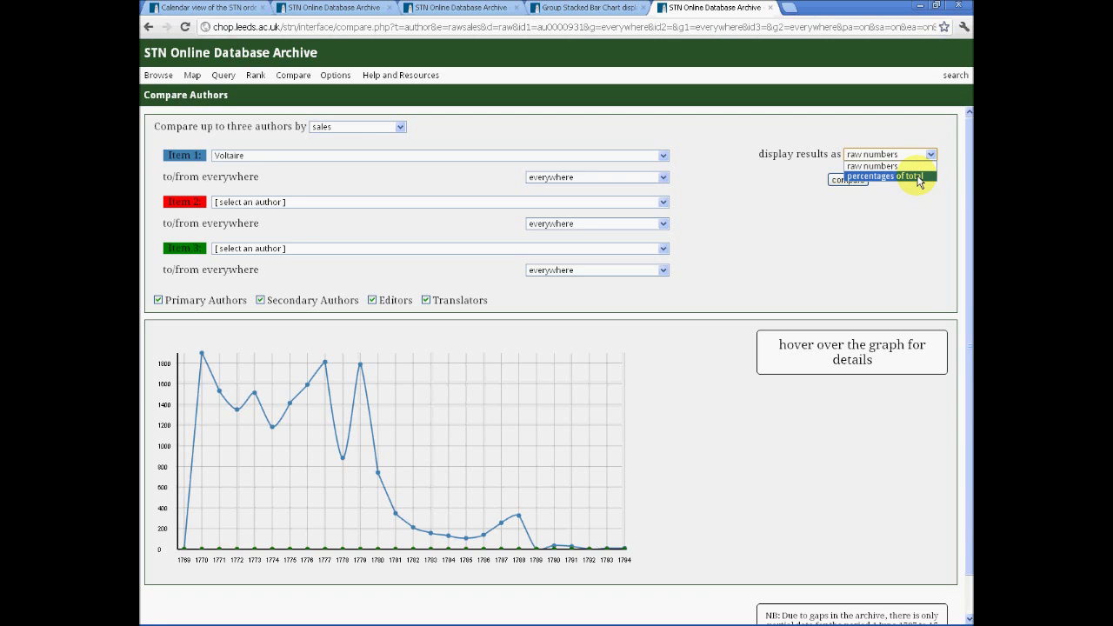
{"action": "left_click", "coordinate": [919, 179]}
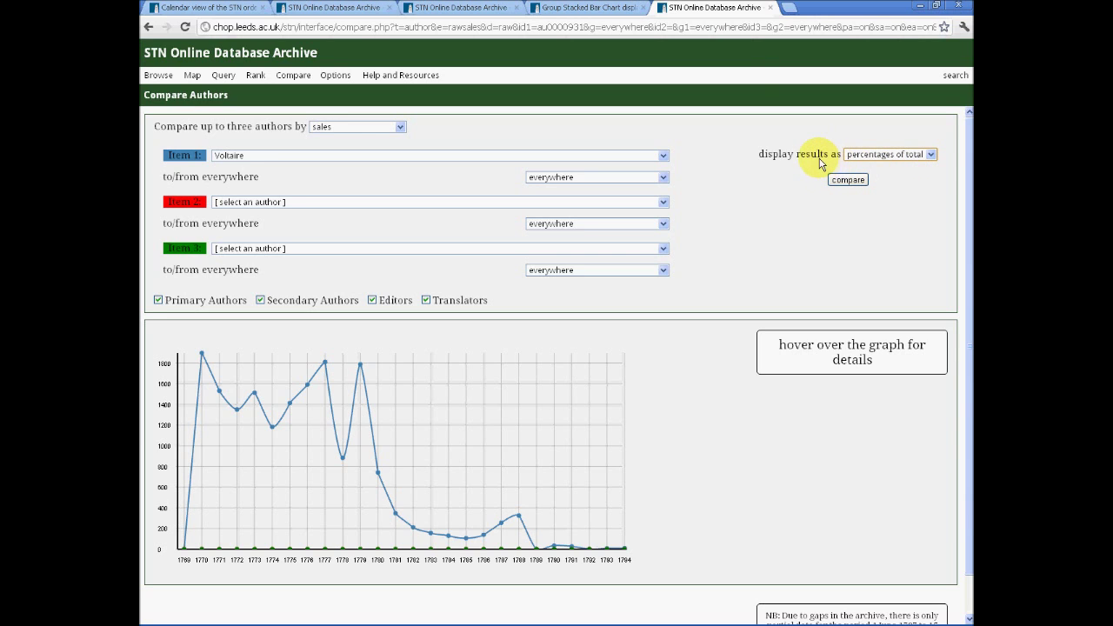
{"action": "left_click", "coordinate": [930, 155]}
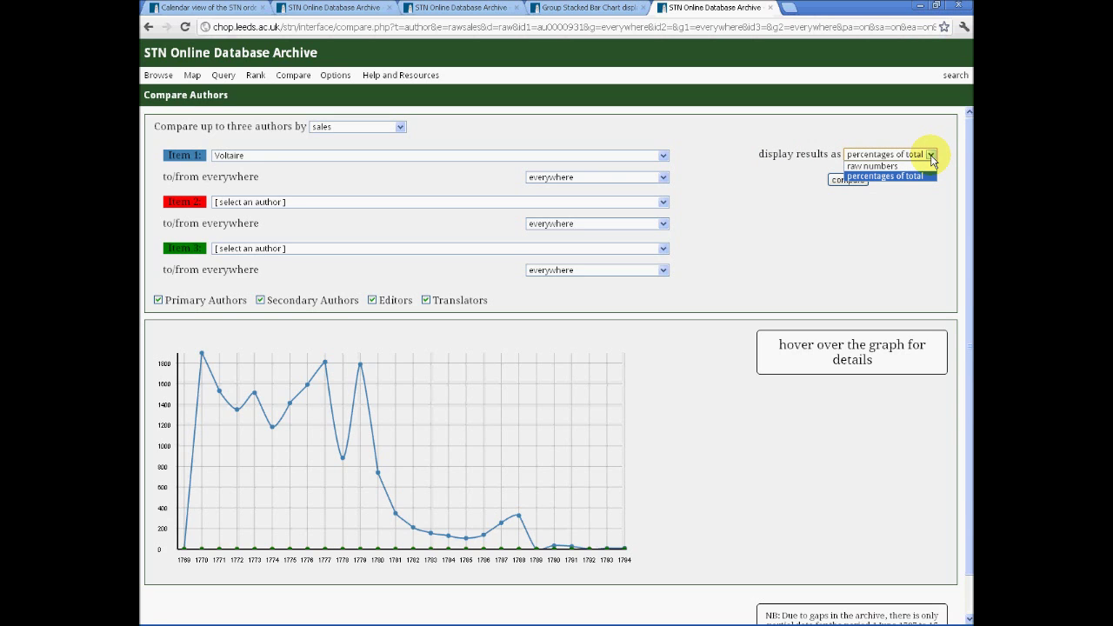
{"action": "left_click", "coordinate": [930, 155]}
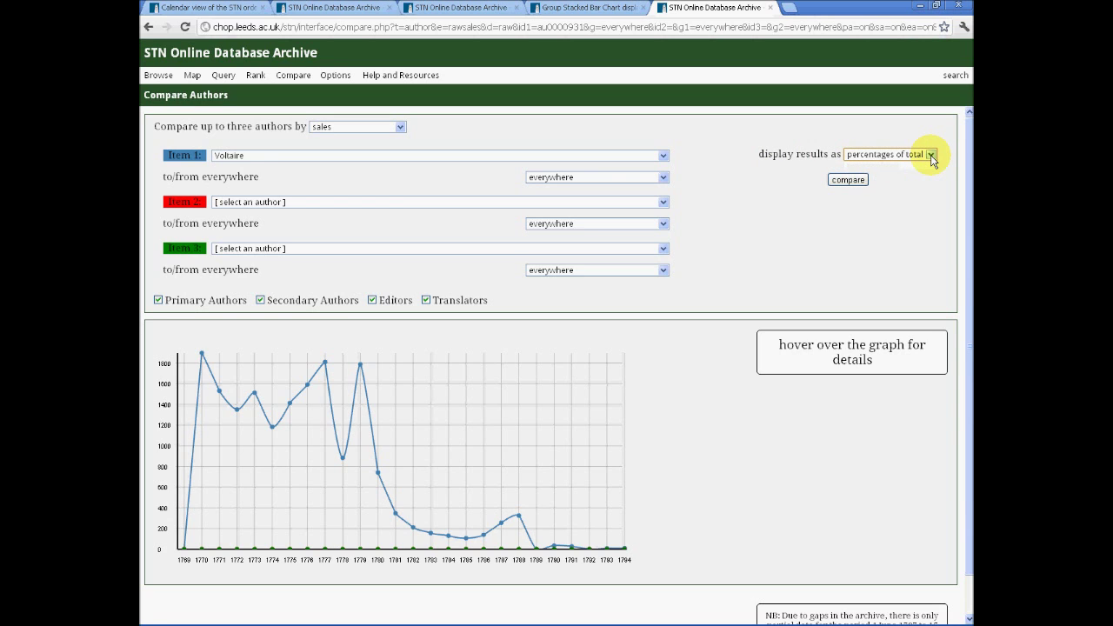
{"action": "left_click", "coordinate": [848, 183]}
{"action": "left_click", "coordinate": [847, 182]}
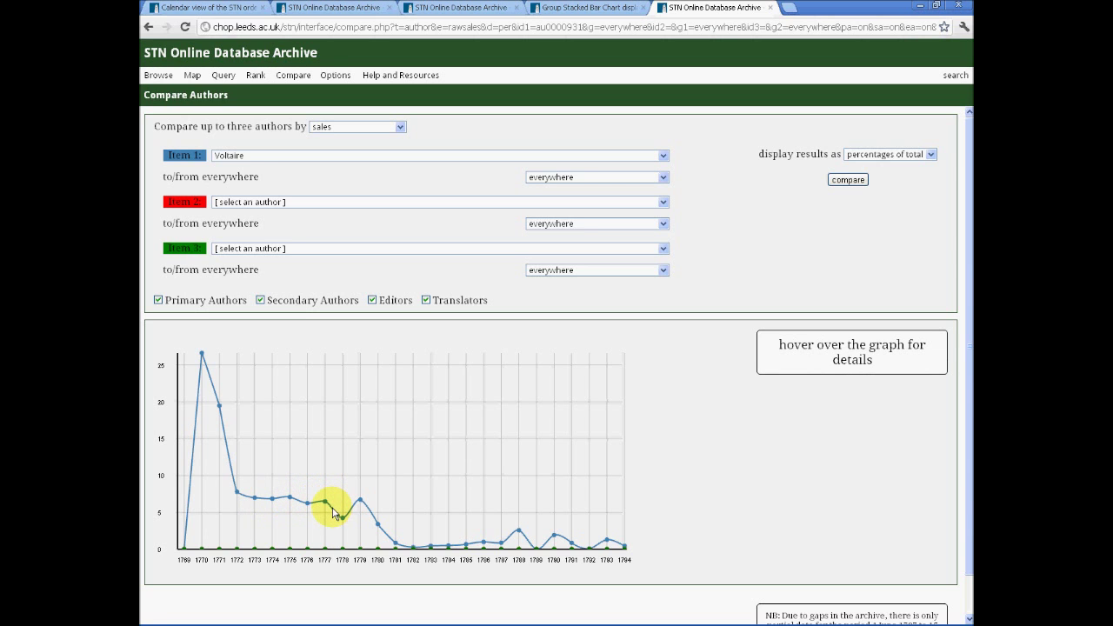
{"action": "mouse_move", "coordinate": [343, 519]}
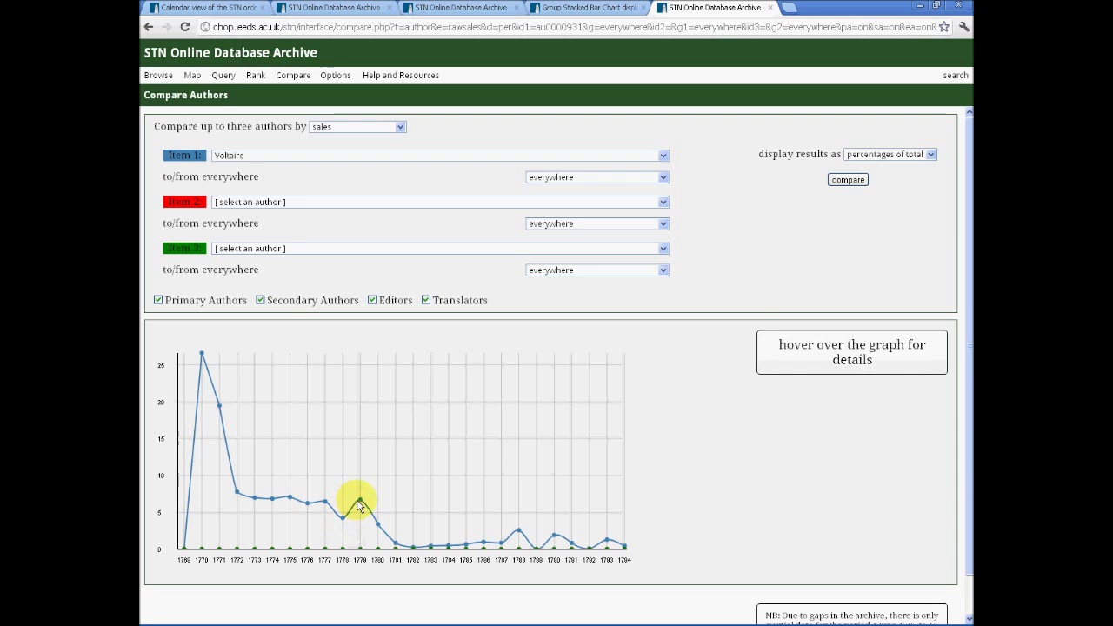
{"action": "mouse_move", "coordinate": [359, 501]}
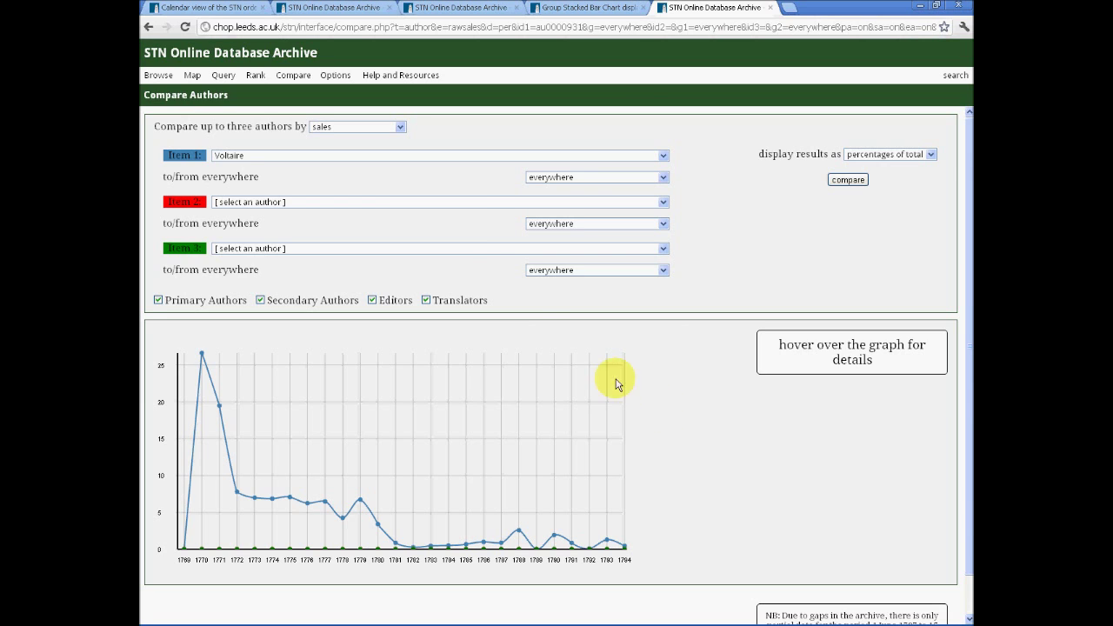
- Review the 'Compare by' measures, then expand Item 1's location-type choices beyond 'everywhere'
{"action": "left_click", "coordinate": [401, 129]}
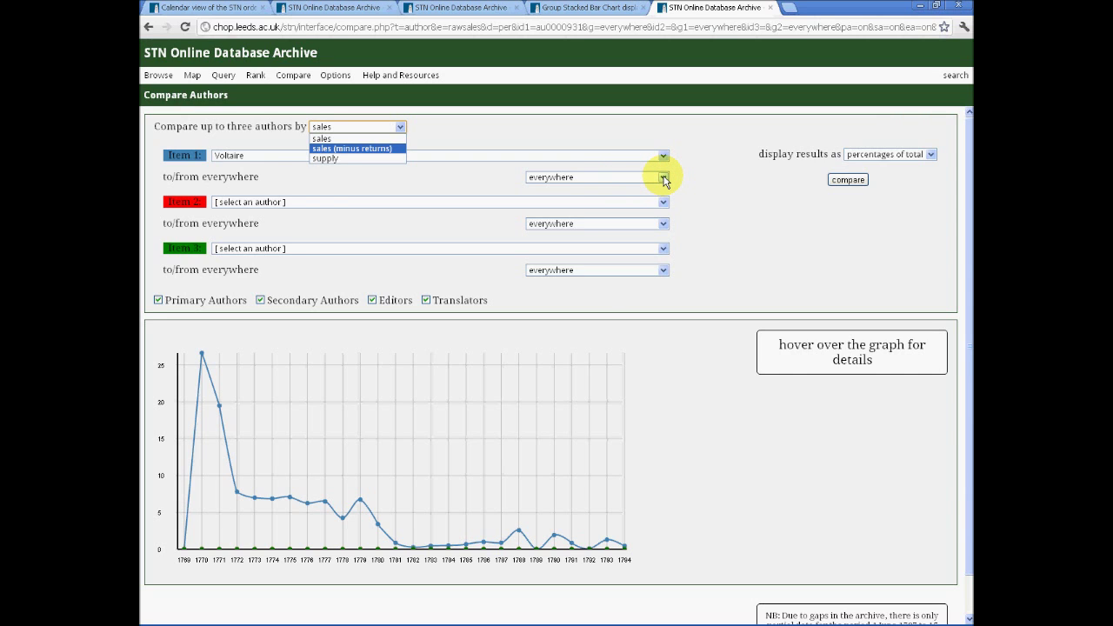
{"action": "left_click", "coordinate": [663, 178]}
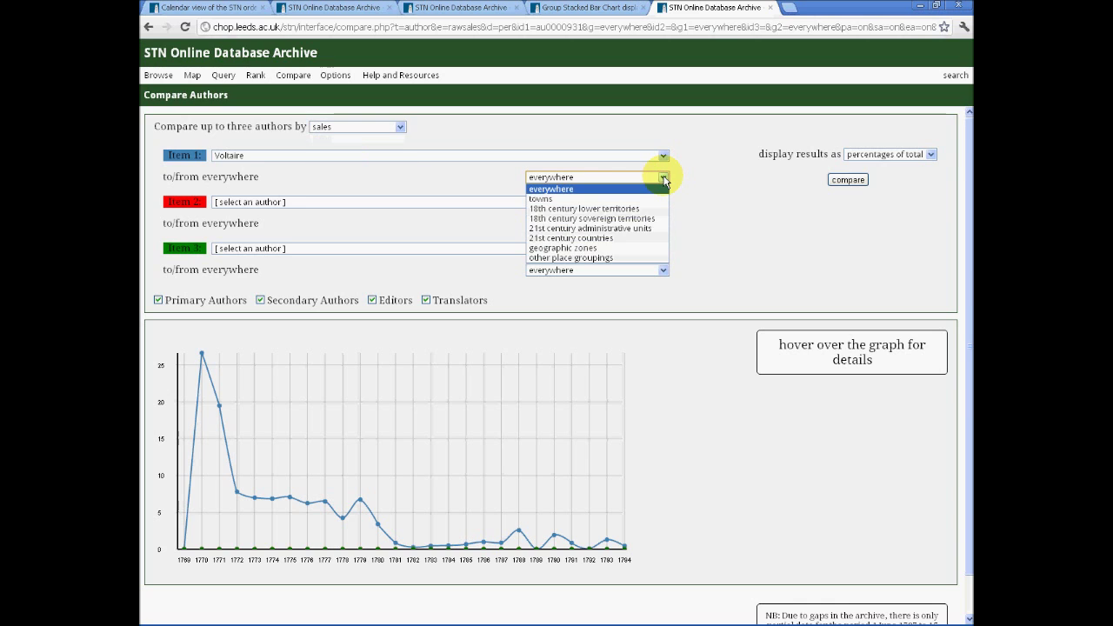
- Set Item 1's place type to '18th century sovereign territories' and choose France
{"action": "left_click", "coordinate": [612, 218]}
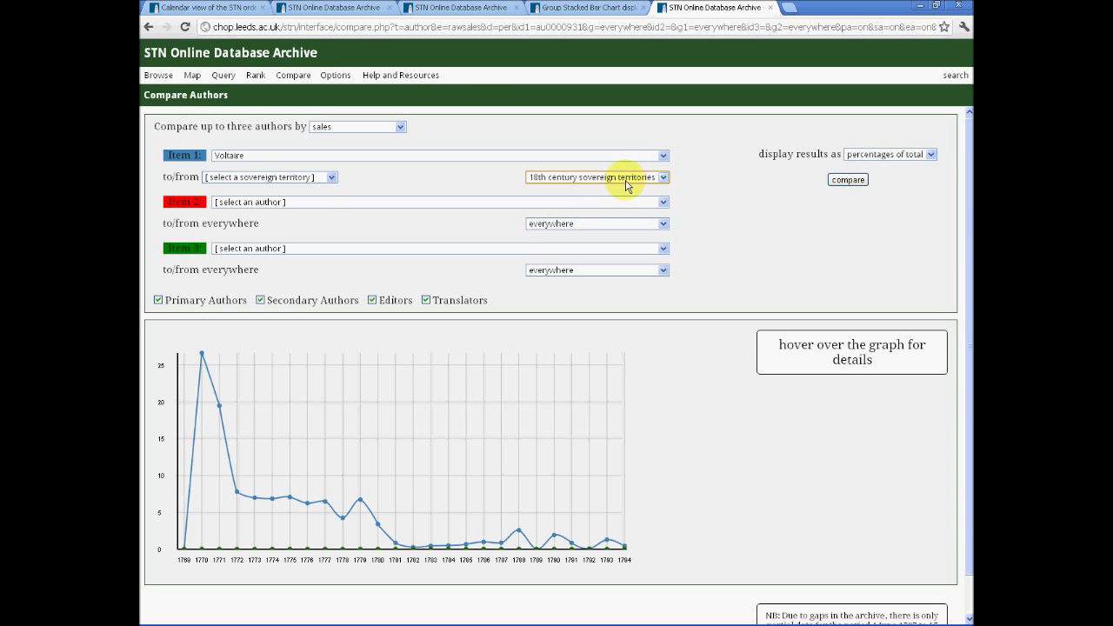
{"action": "left_click", "coordinate": [331, 177]}
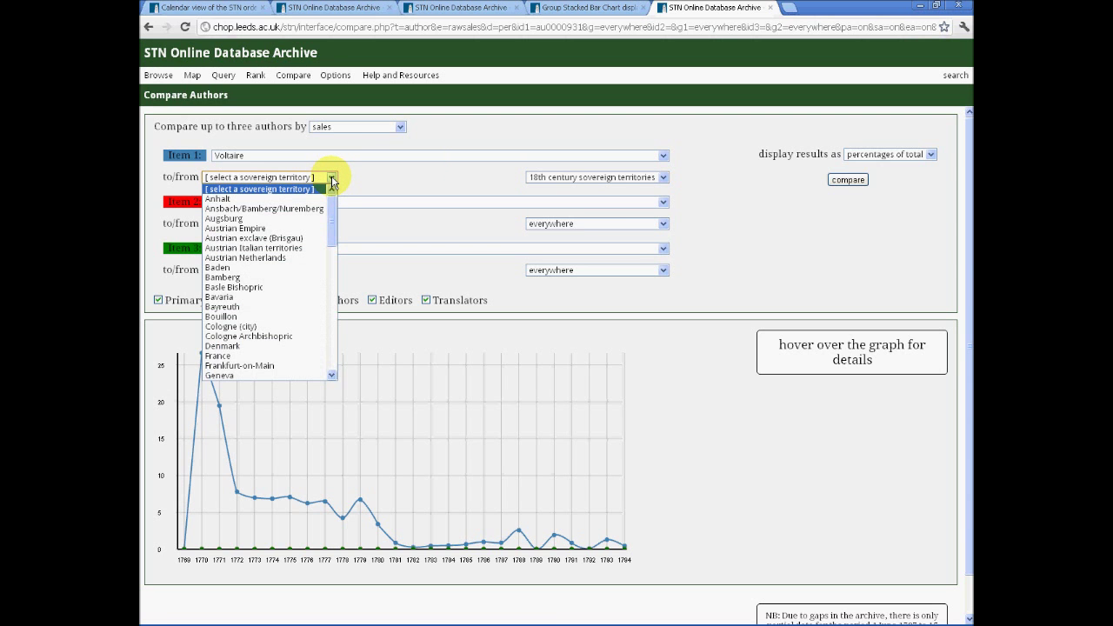
{"action": "left_click_drag", "start_coordinate": [332, 209], "coordinate": [330, 246]}
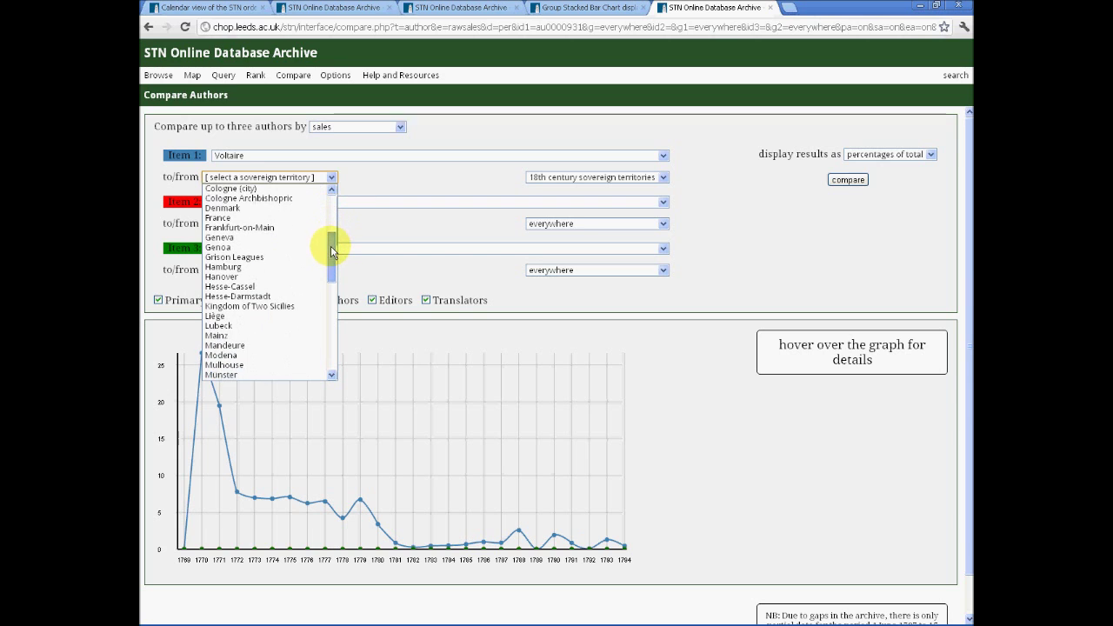
{"action": "left_click", "coordinate": [289, 220]}
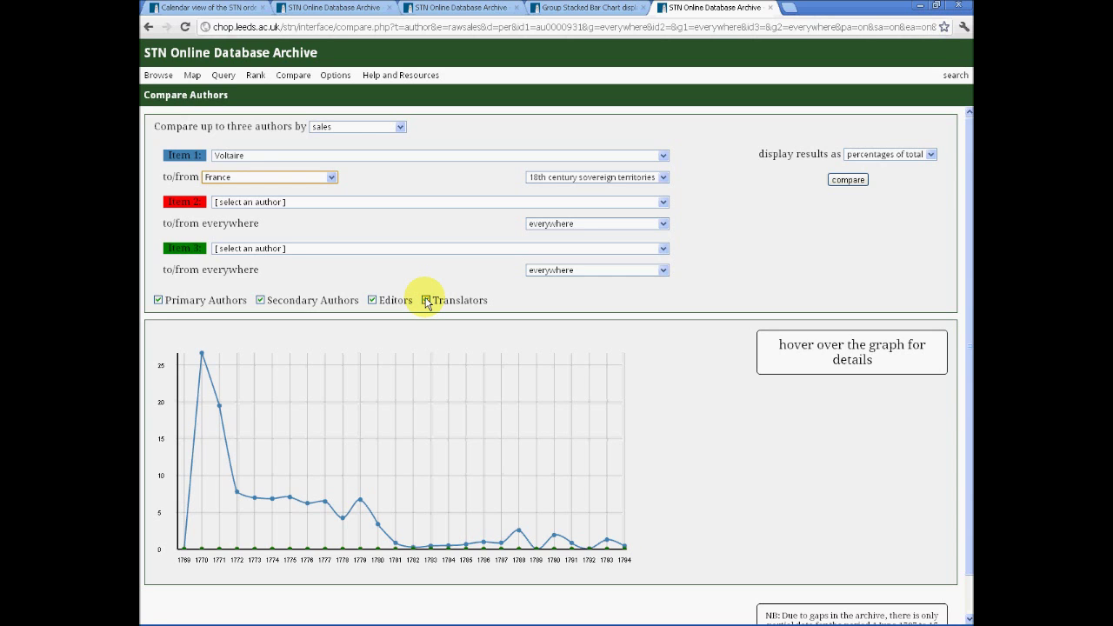
- Toggle the Translators, Editors and Primary Authors checkboxes so all four author roles count
{"action": "left_click", "coordinate": [426, 300]}
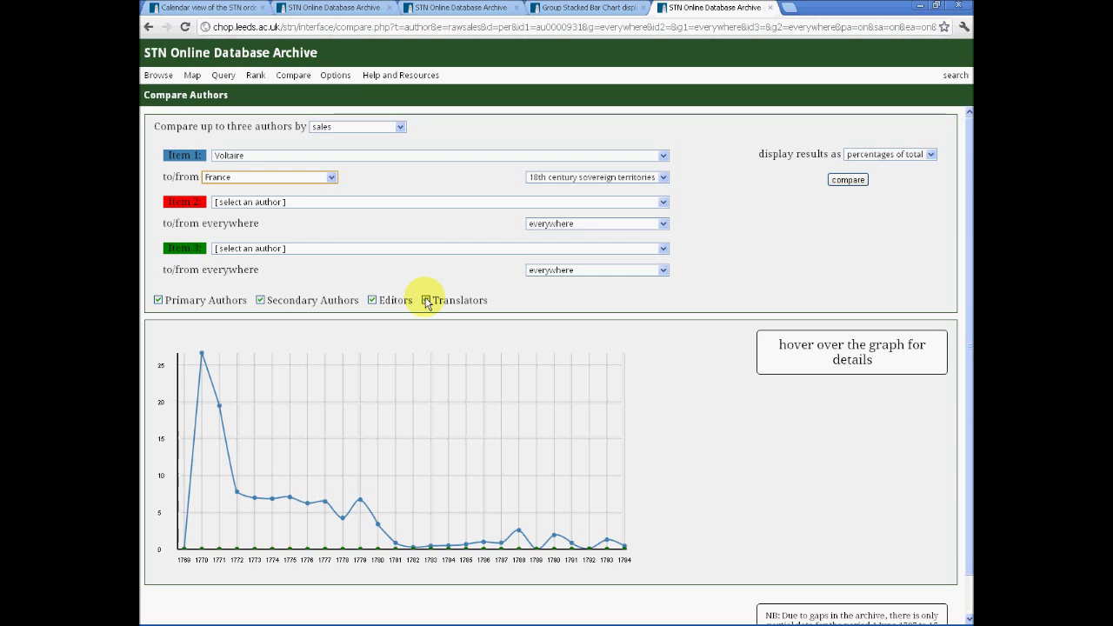
{"action": "left_click", "coordinate": [372, 300]}
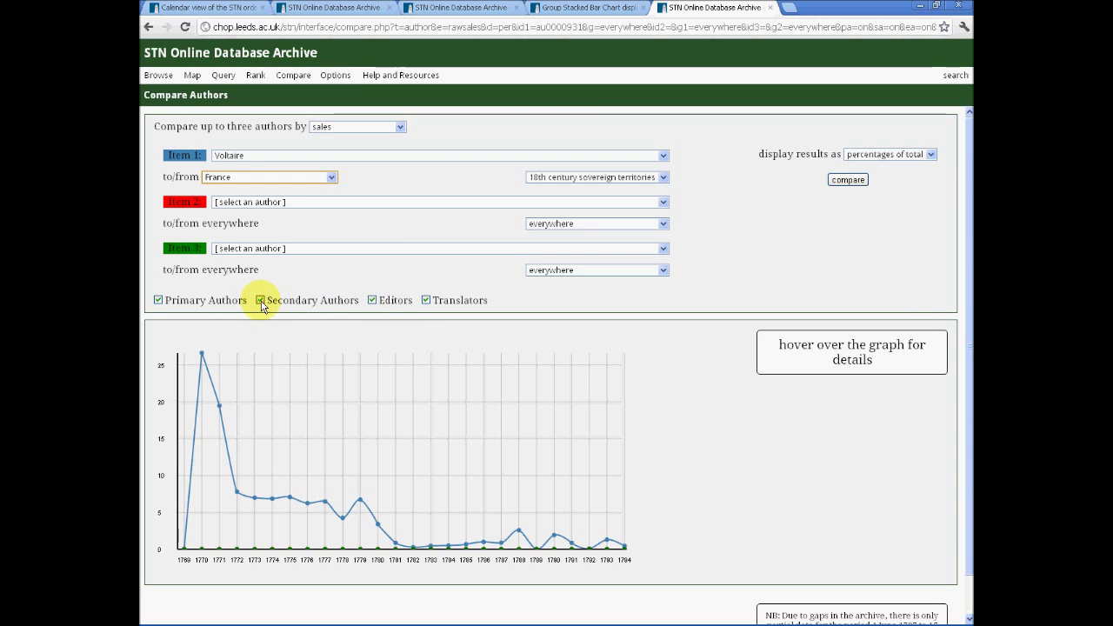
{"action": "left_click", "coordinate": [159, 301]}
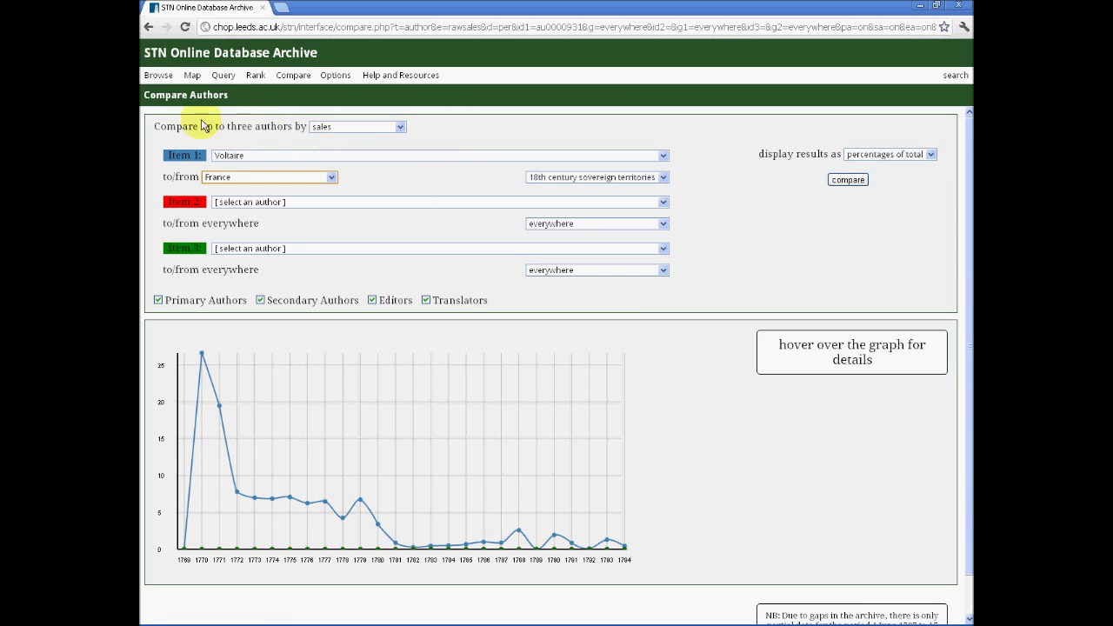
- Expand the Browse menu in the top navigation bar
{"action": "left_click", "coordinate": [156, 78]}
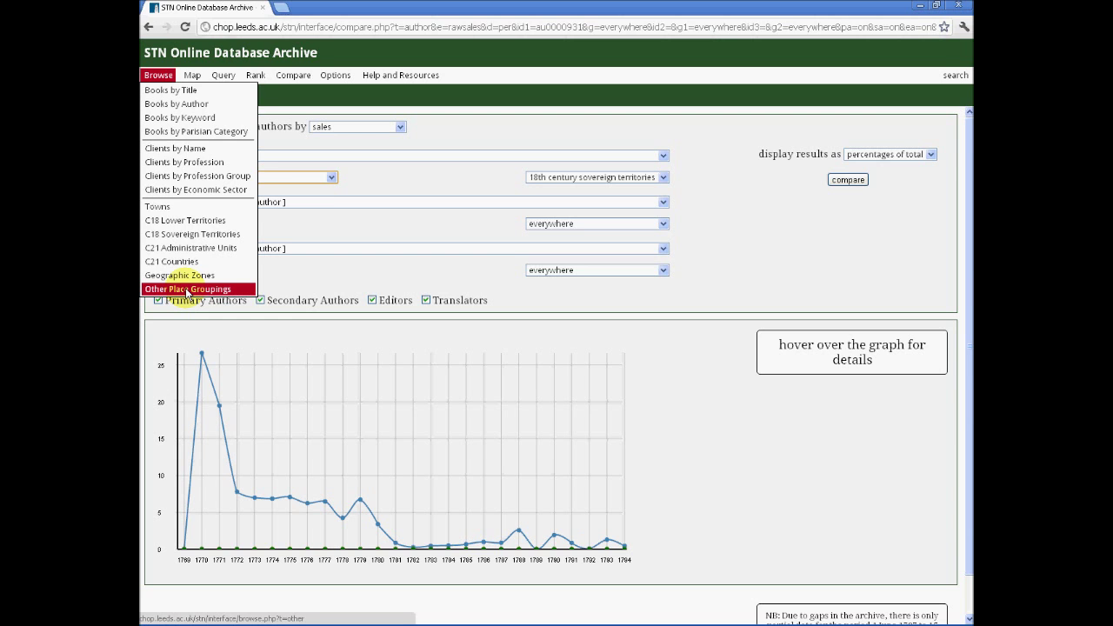
- Go to Browse > Other Place Groupings and list groupings like Holy Roman Empire and Papal Territories
{"action": "left_click", "coordinate": [187, 290]}
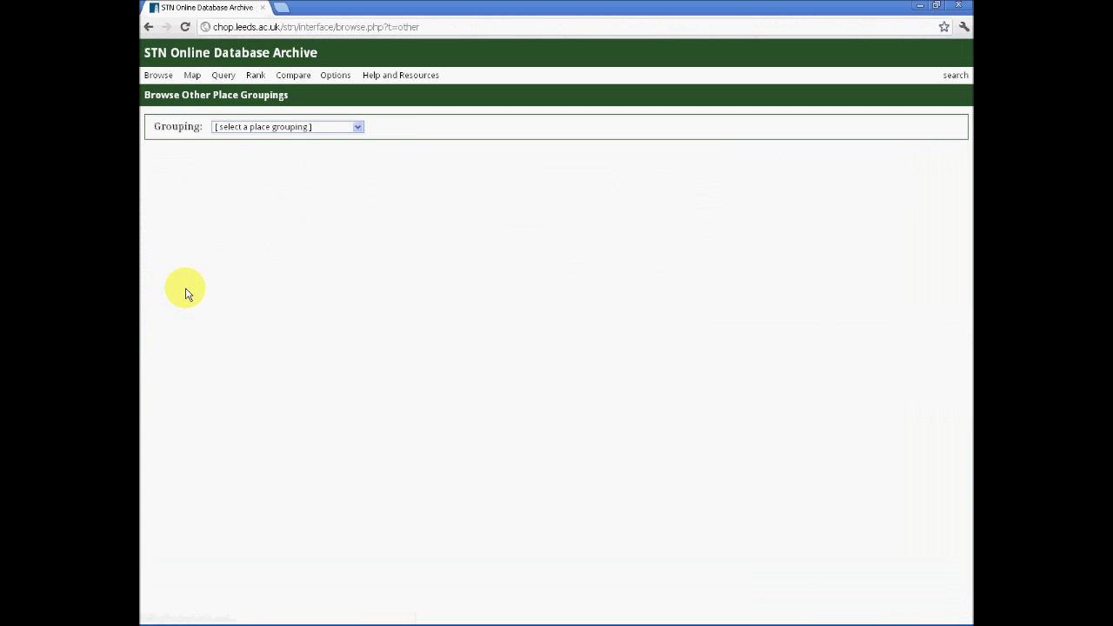
{"action": "left_click", "coordinate": [358, 129]}
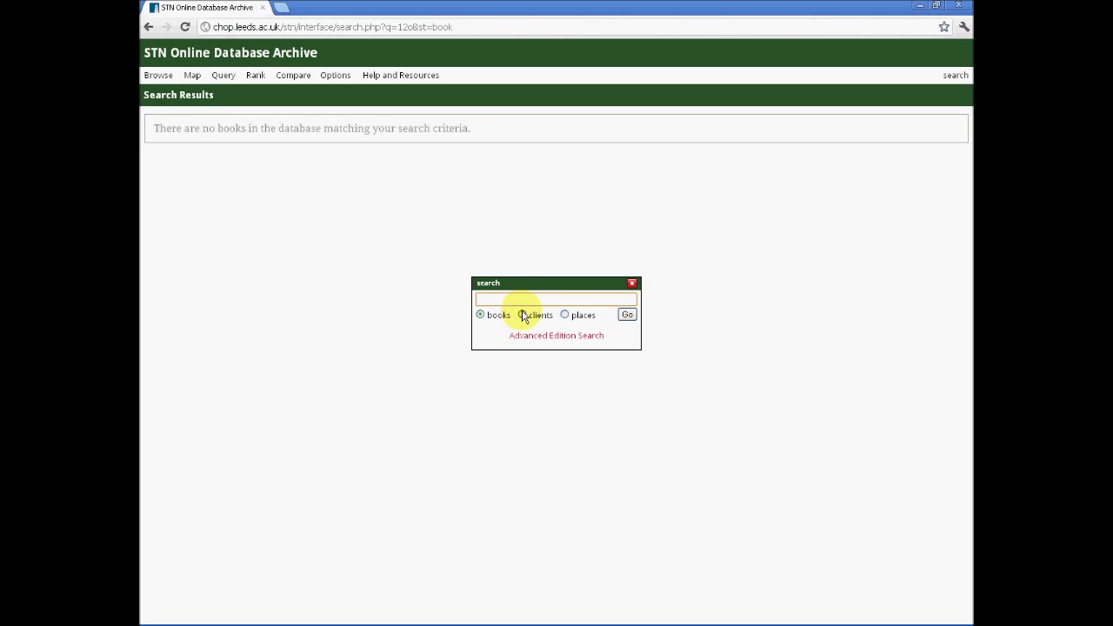
- Search the clients for 'grasset', returning the two matching clients
{"action": "left_click", "coordinate": [523, 314]}
{"action": "left_click", "coordinate": [500, 299]}
{"action": "type", "text": "grz"}
{"action": "key", "text": "BackSpace"}
{"action": "type", "text": "asset"}
{"action": "key", "text": "Return"}
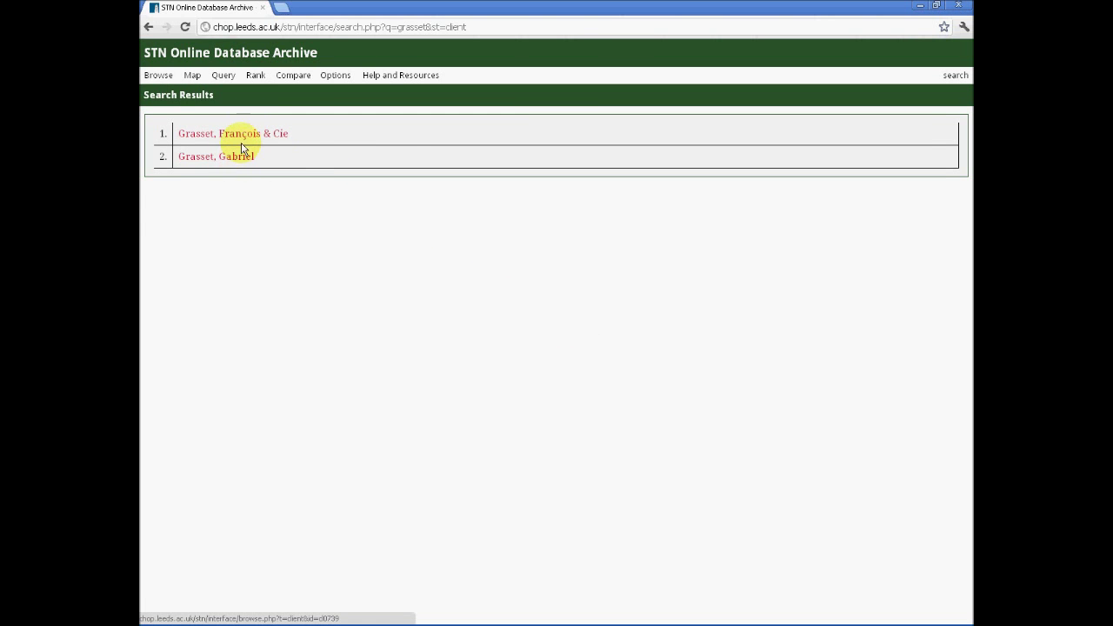
{"action": "left_click", "coordinate": [956, 75]}
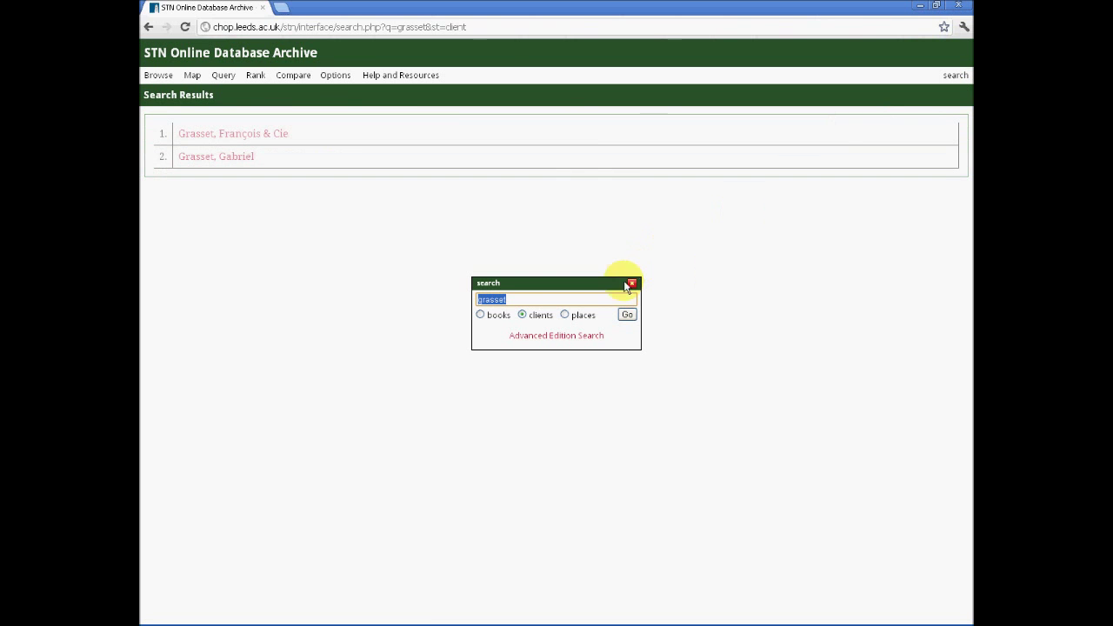
- Switch the search to places and search 'Londres' instead of 'grasset', finding LONDON
{"action": "left_click", "coordinate": [565, 315]}
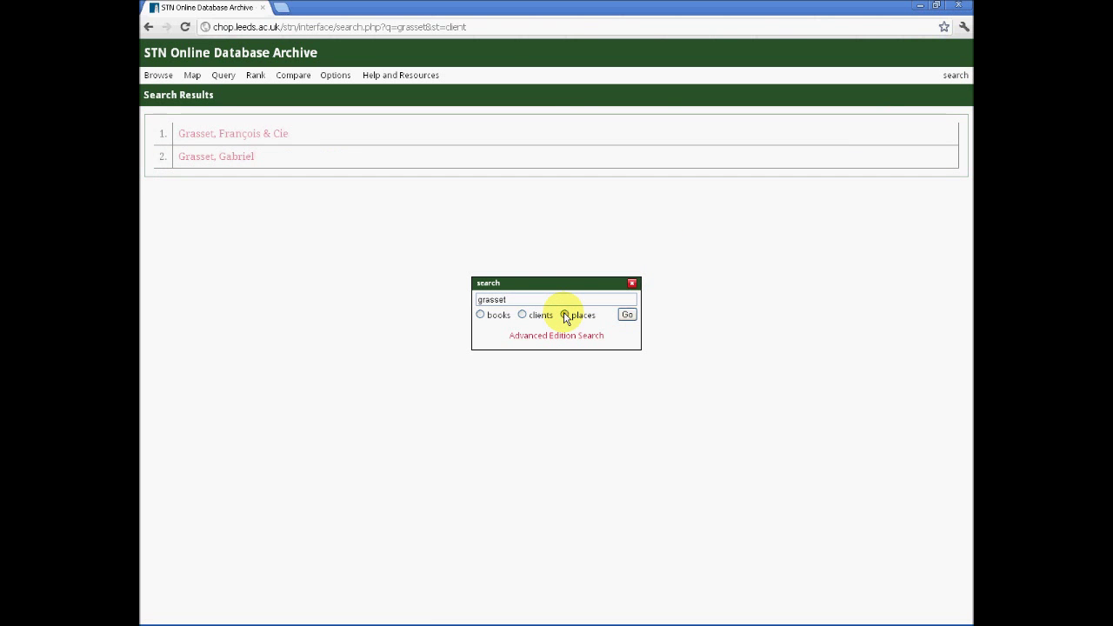
{"action": "left_click", "coordinate": [521, 300]}
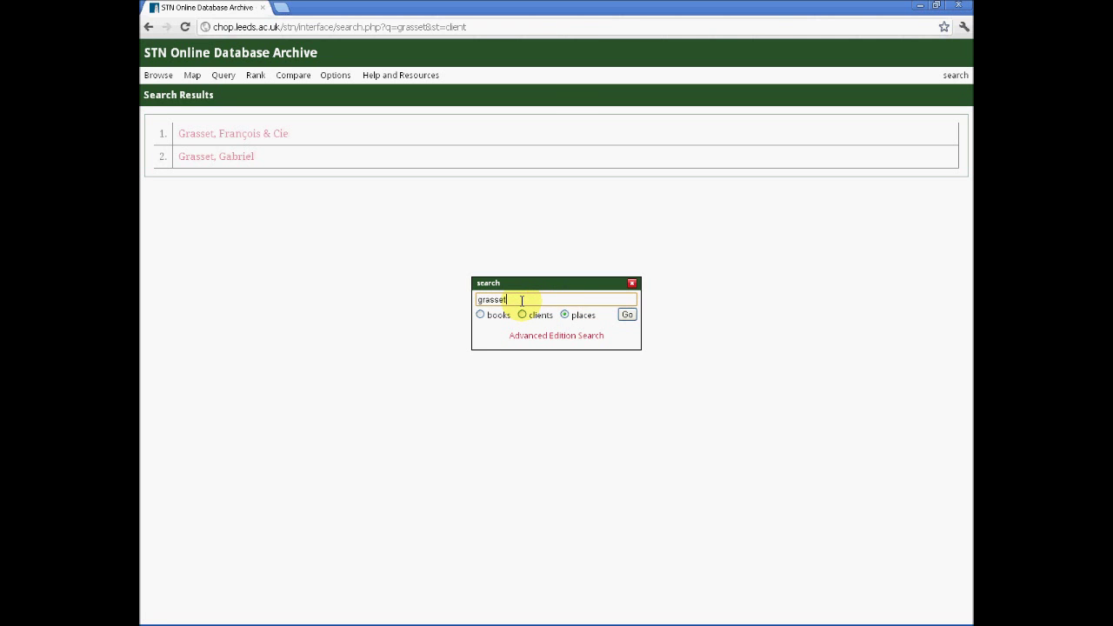
{"action": "key", "text": "BackSpace"}
{"action": "key", "text": "BackSpace"}
{"action": "key", "text": "BackSpace"}
{"action": "key", "text": "BackSpace"}
{"action": "key", "text": "BackSpace"}
{"action": "key", "text": "BackSpace"}
{"action": "key", "text": "BackSpace"}
{"action": "type", "text": "Londres"}
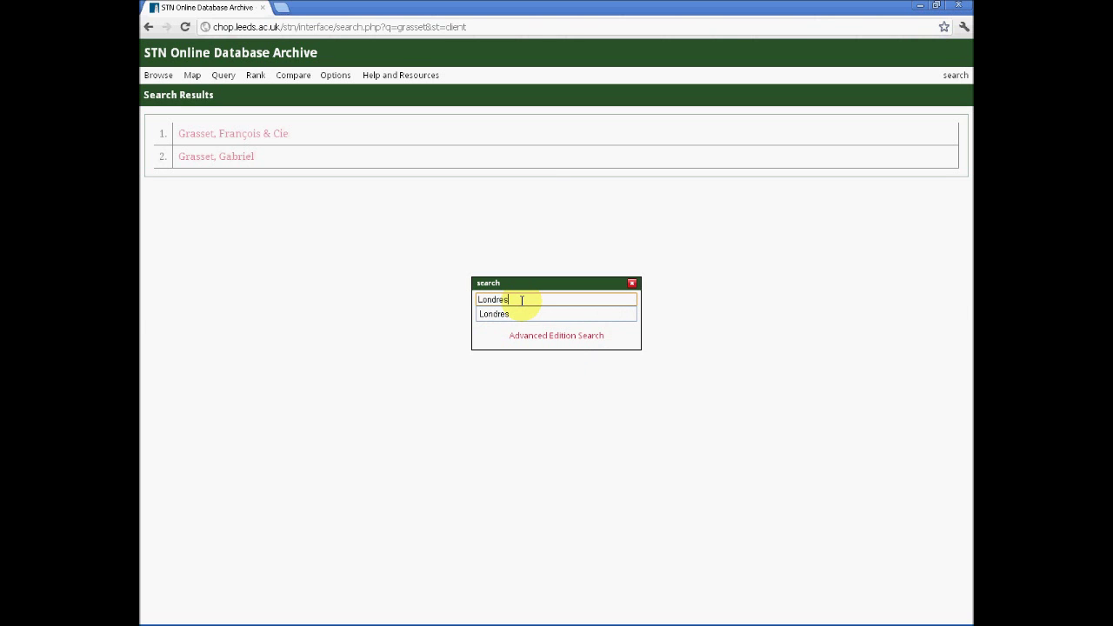
{"action": "key", "text": "Return"}
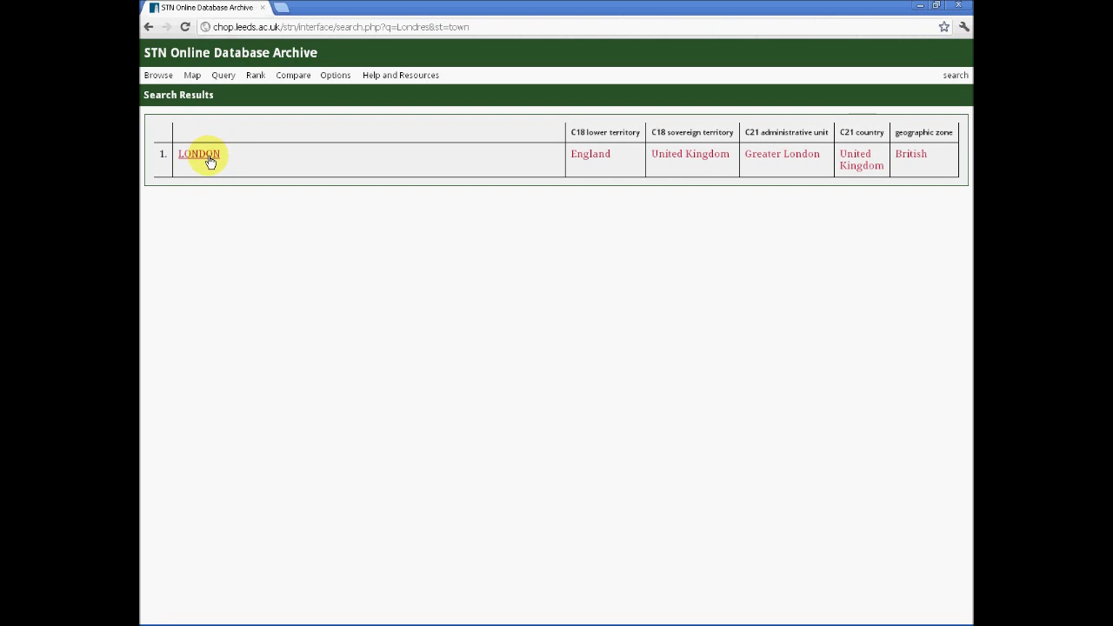
- Run an Advanced Edition Search with Date Published 1774
{"action": "left_click", "coordinate": [640, 84]}
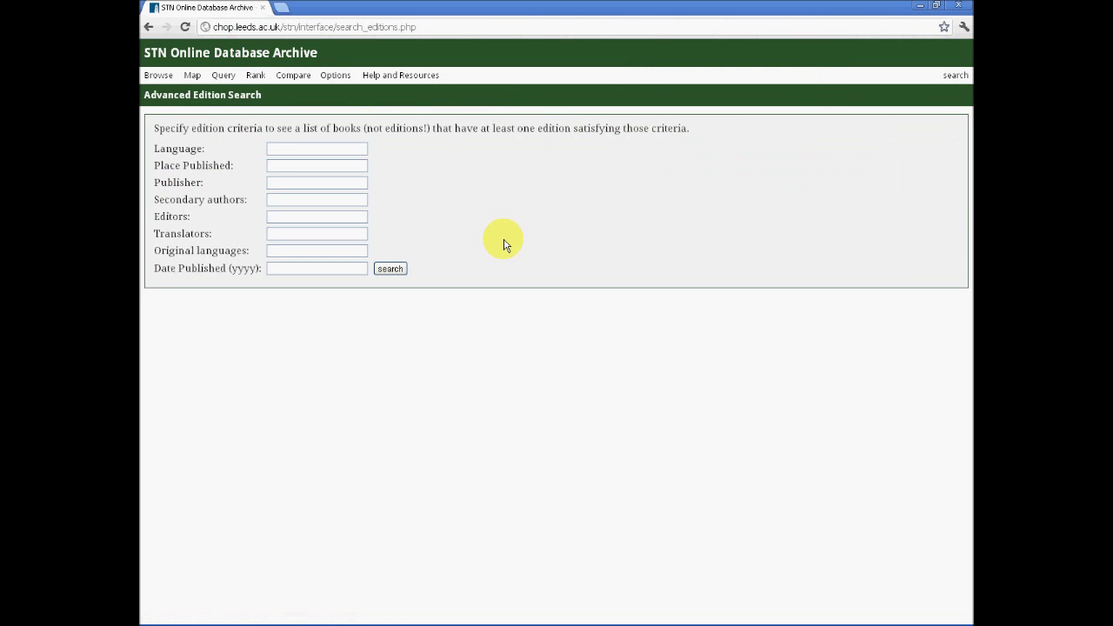
{"action": "left_click", "coordinate": [312, 269]}
{"action": "type", "text": "1774"}
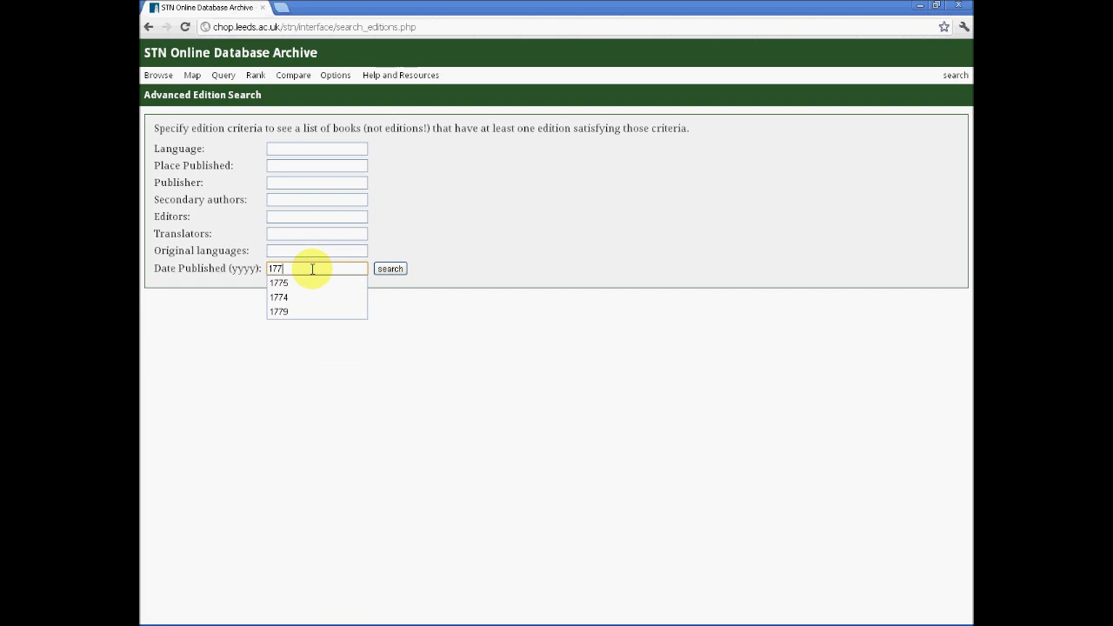
{"action": "left_click", "coordinate": [389, 270]}
{"action": "left_click", "coordinate": [389, 271]}
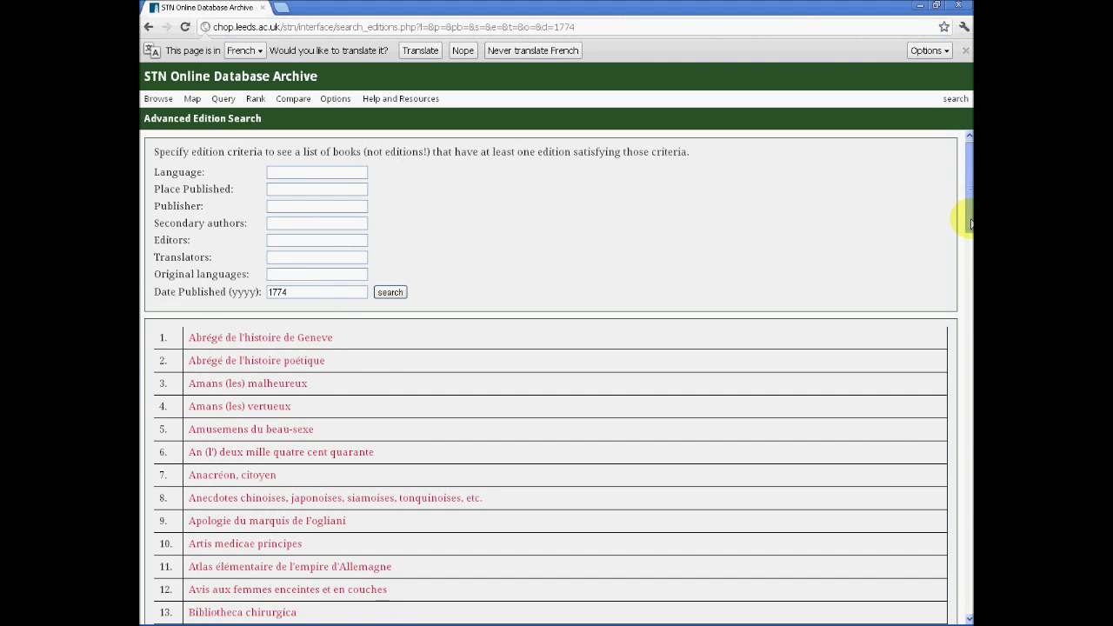
- Scroll through the 1774 book results, then bring up the Browse menu
{"action": "left_click_drag", "start_coordinate": [969, 224], "coordinate": [935, 200]}
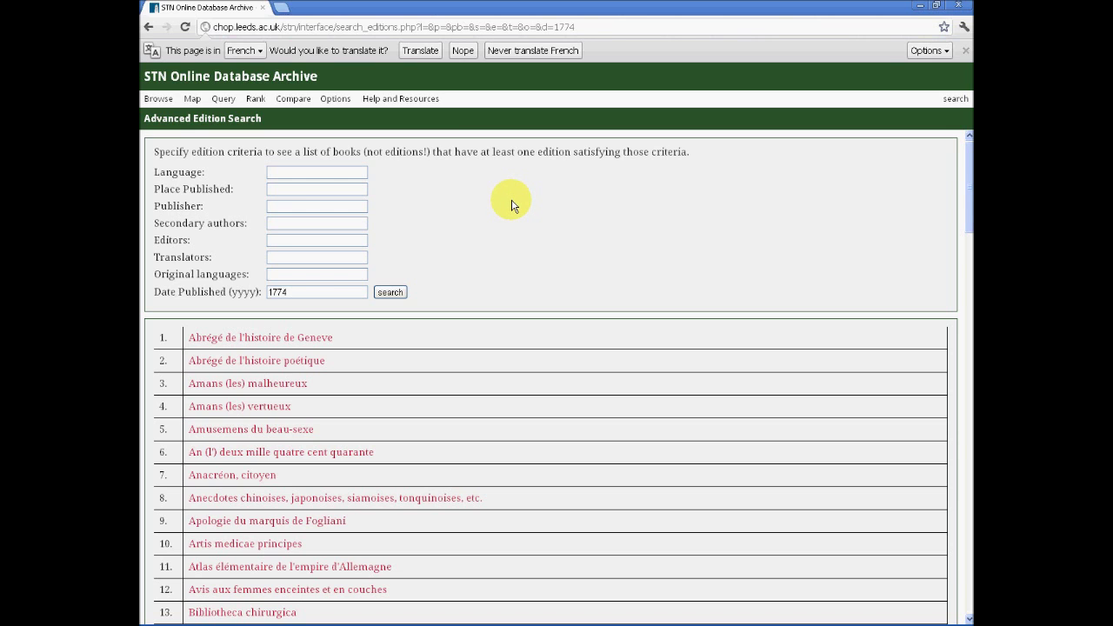
{"action": "mouse_move", "coordinate": [157, 102]}
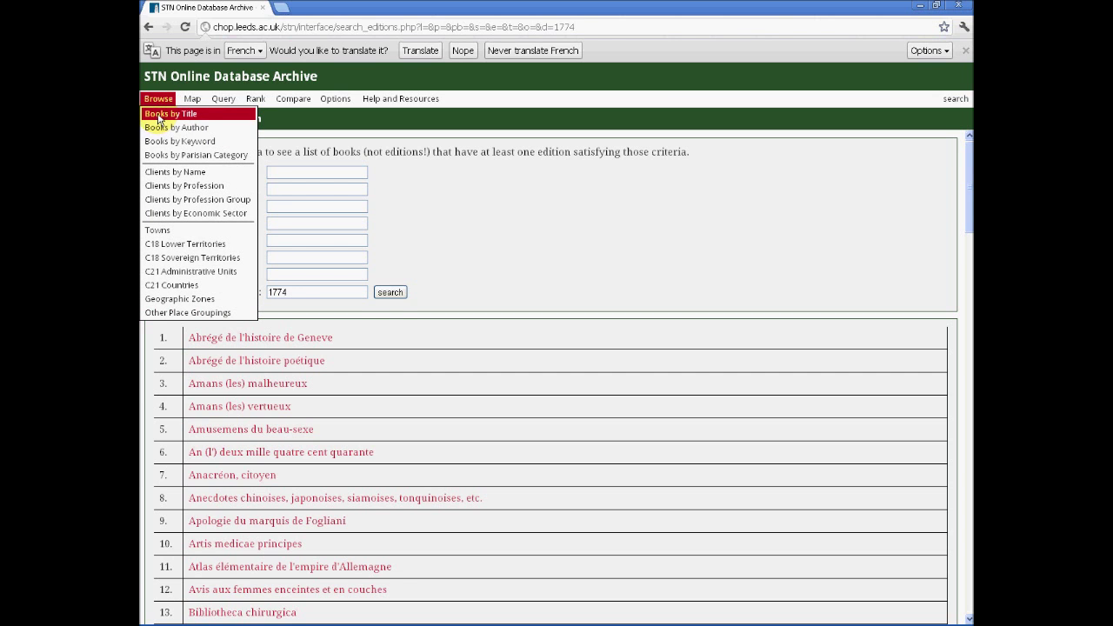
- Browse books by title and open the record for 'Yu le Grand et Confucius'
{"action": "left_click", "coordinate": [162, 115]}
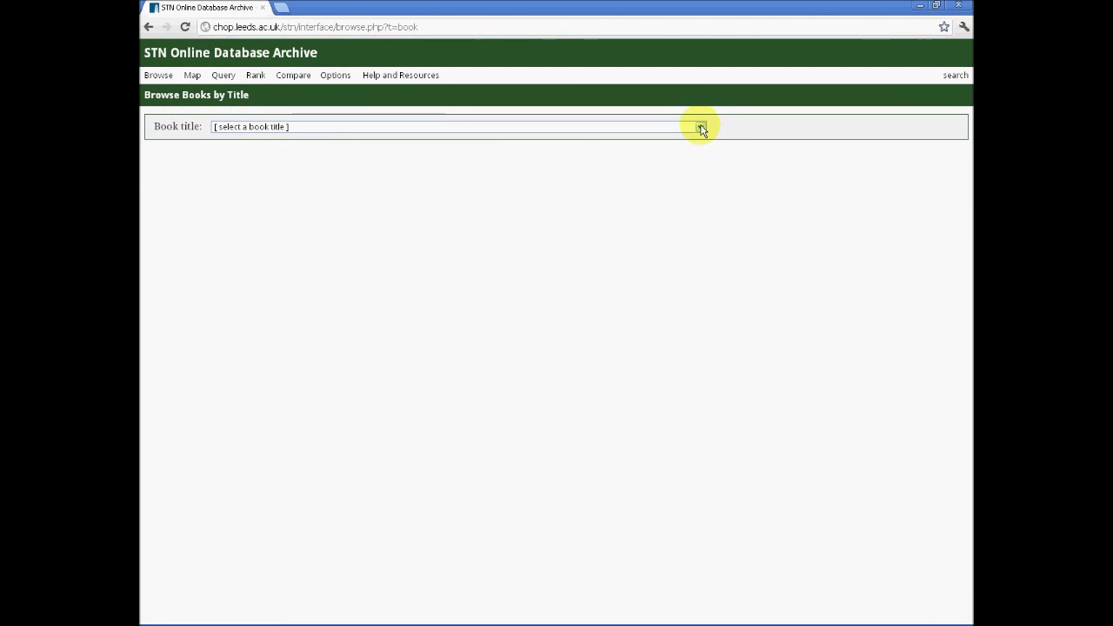
{"action": "left_click", "coordinate": [700, 129]}
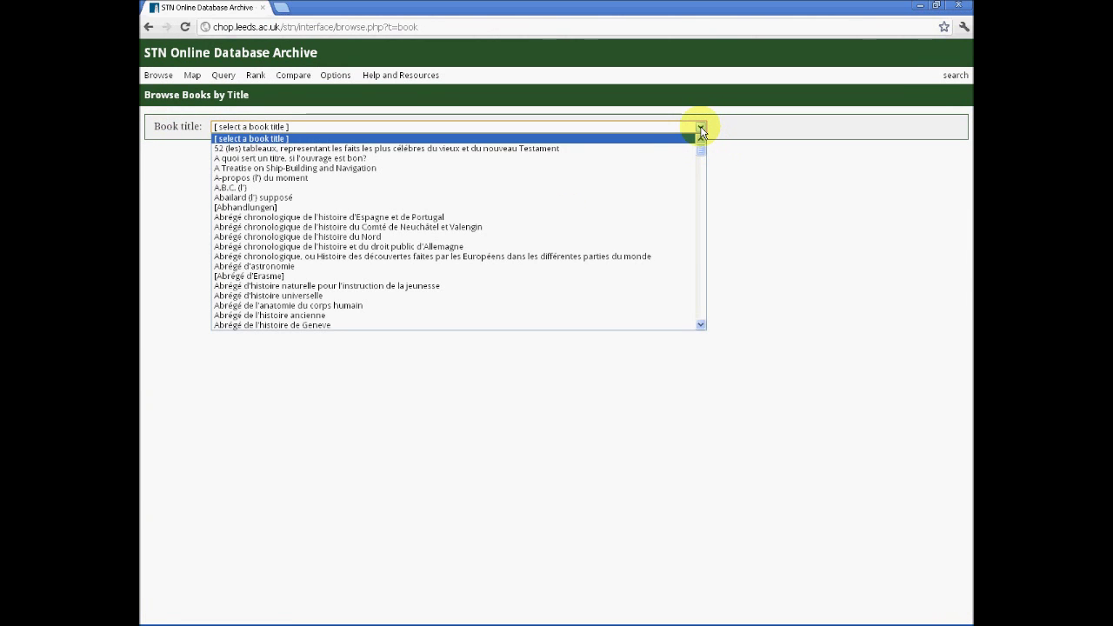
{"action": "key", "text": "End"}
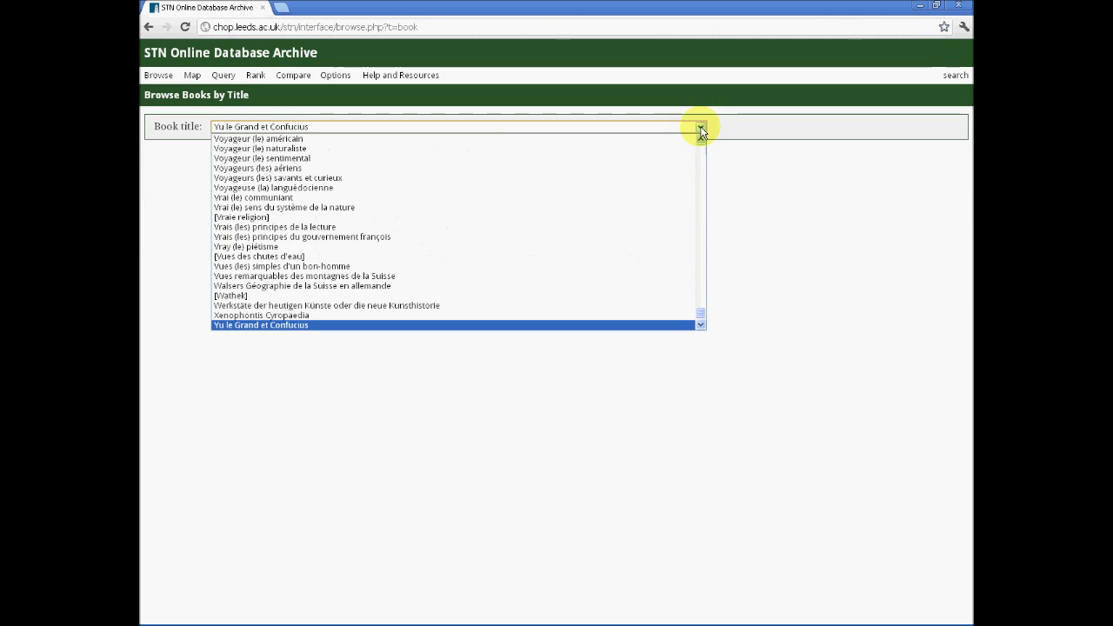
{"action": "left_click", "coordinate": [537, 326]}
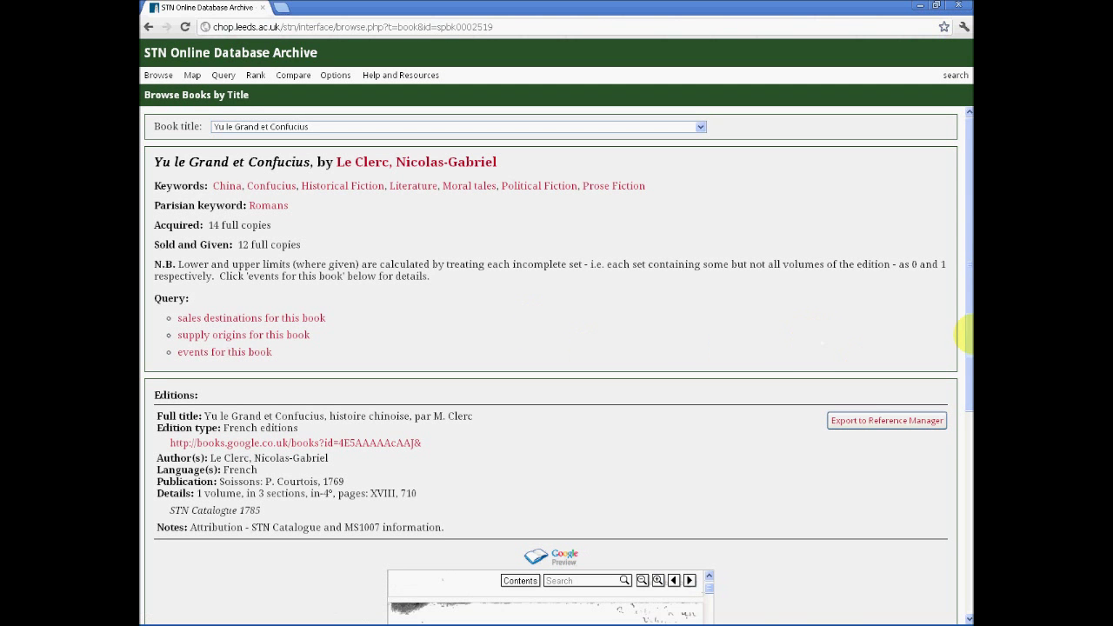
{"action": "mouse_move", "coordinate": [969, 339]}
{"action": "left_mouse_down"}
{"action": "mouse_move", "coordinate": [968, 378]}
{"action": "mouse_move", "coordinate": [969, 329]}
{"action": "left_mouse_up"}
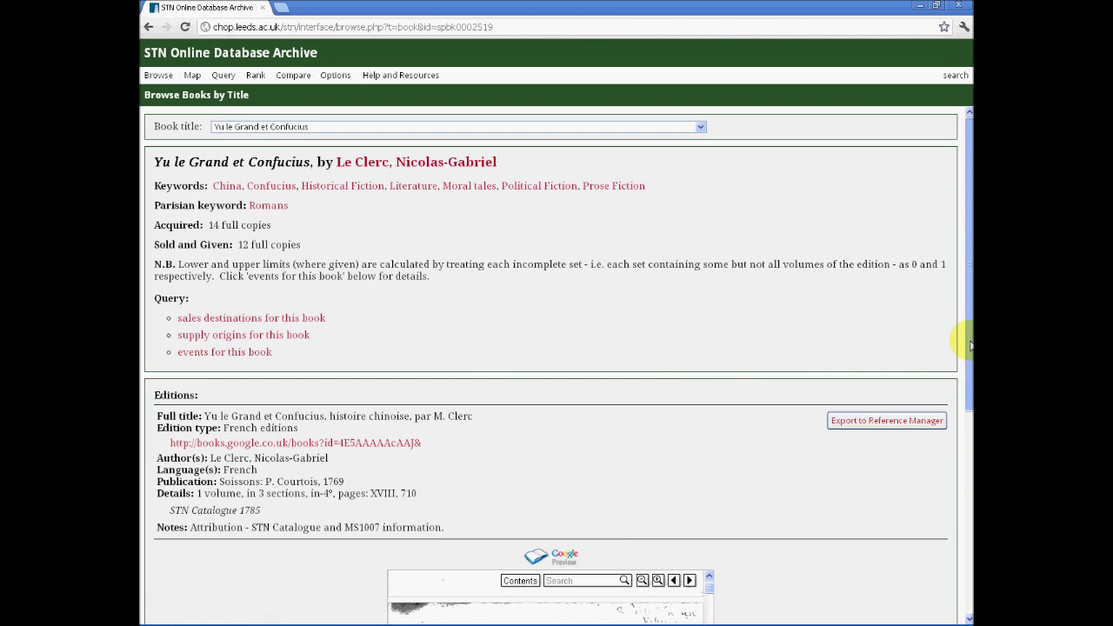
- Scroll down to show the Google Books preview of the 1769 Soissons title page
{"action": "left_click_drag", "start_coordinate": [969, 348], "coordinate": [967, 576]}
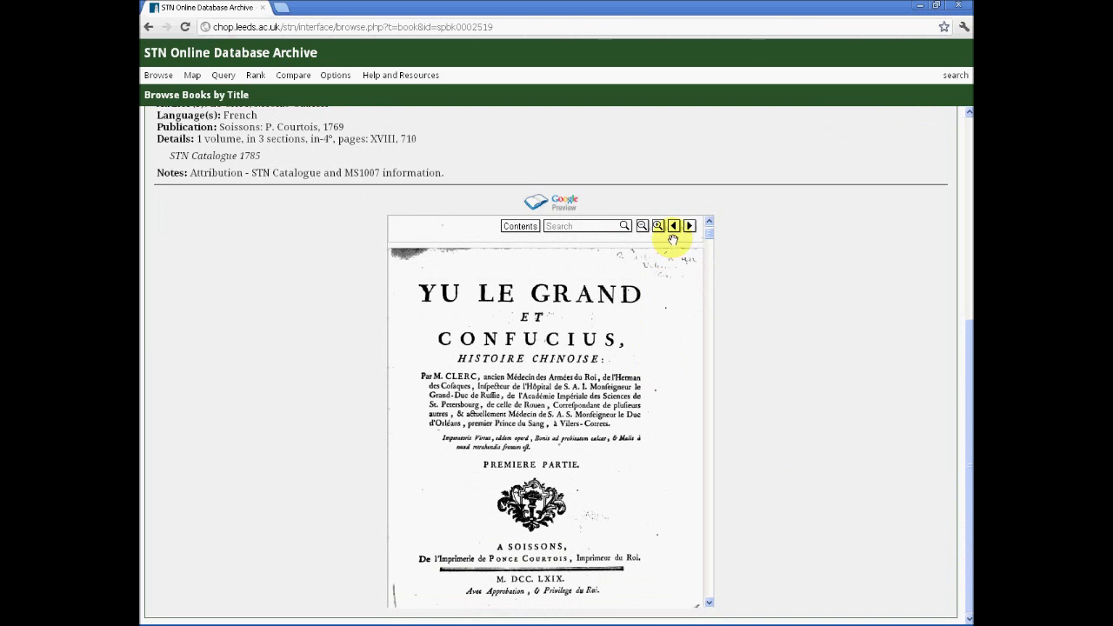